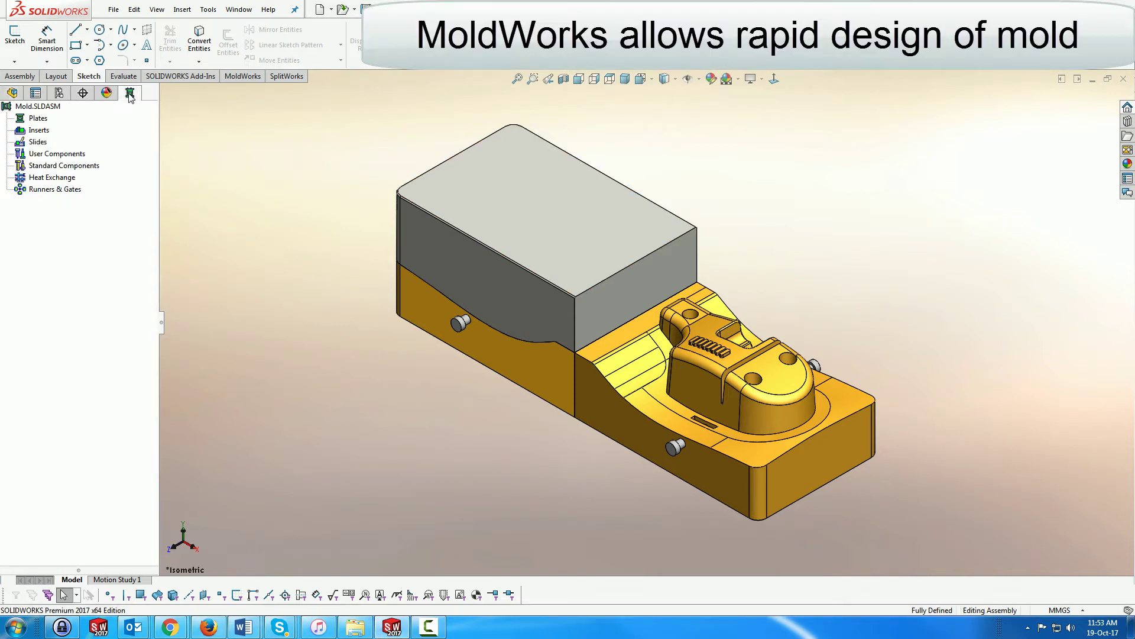
- Open Add Inserts on Mold.SLDASM, listing the four CarHandle inserts as Core type
{"action": "right_click", "coordinate": [43, 110]}
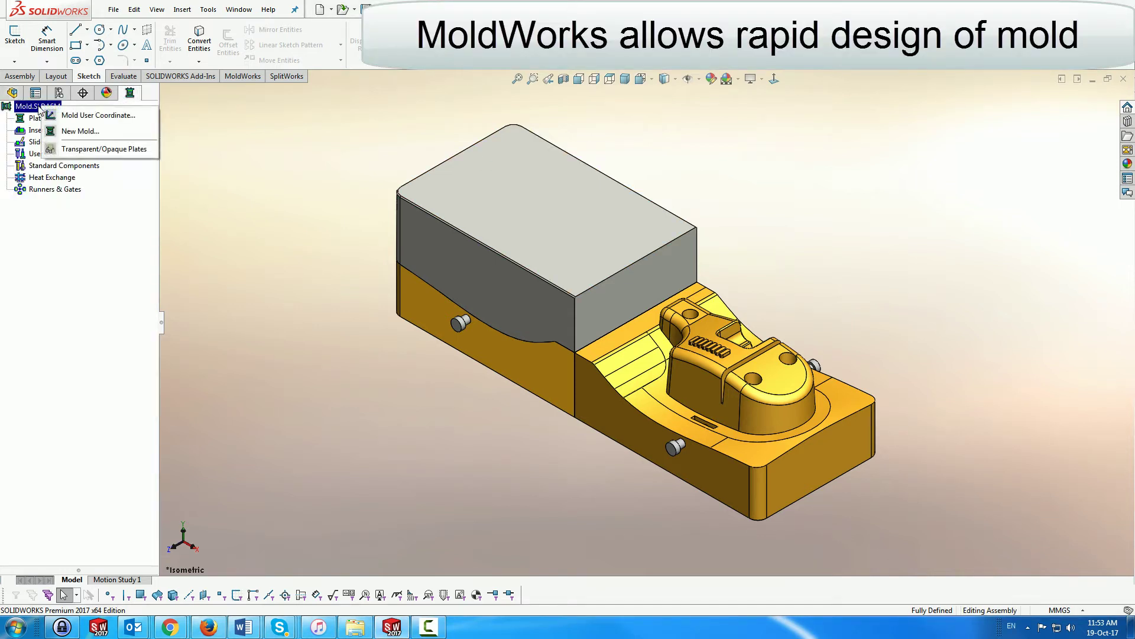
{"action": "left_click", "coordinate": [95, 116]}
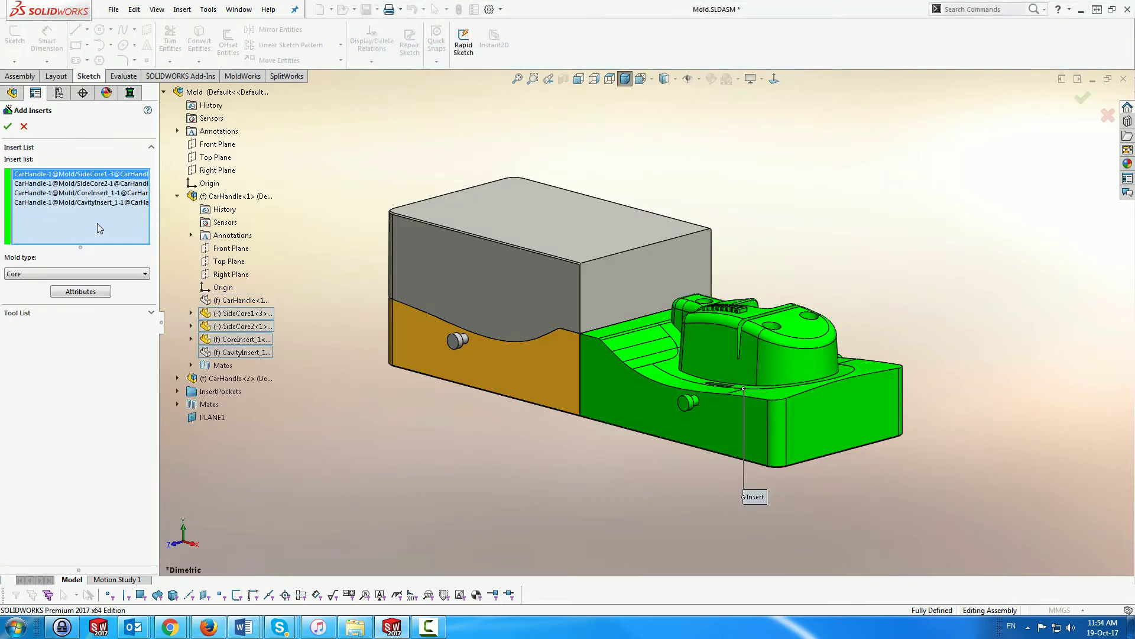
- Accept the inserts and place PCS_Gib 6GA48GTS slides on all four side-core faces
{"action": "left_click", "coordinate": [140, 319]}
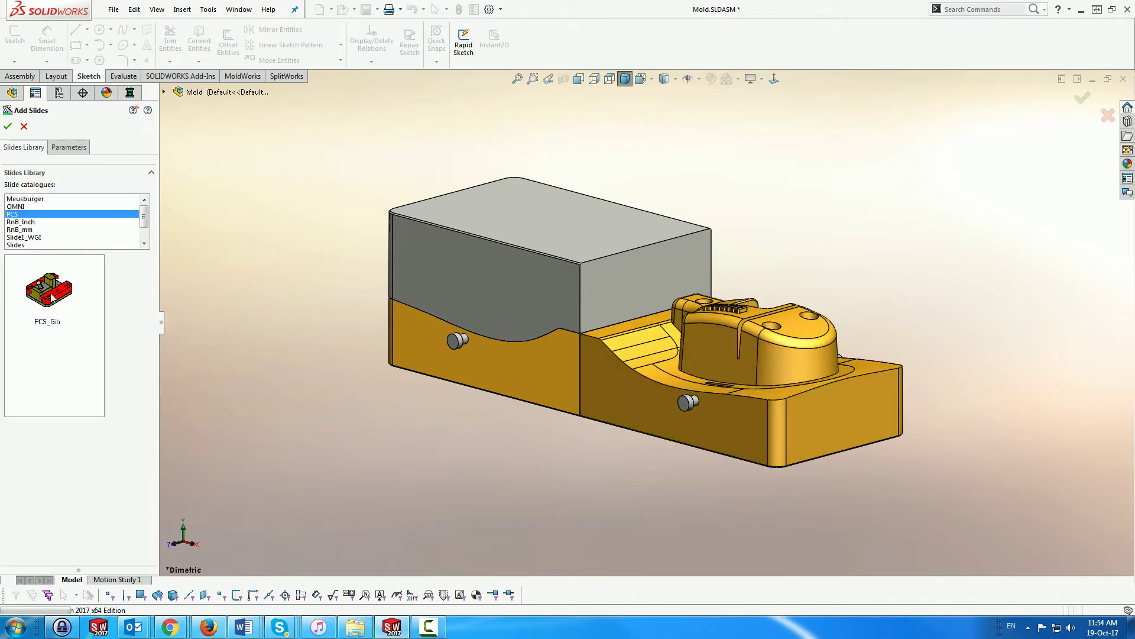
{"action": "left_click", "coordinate": [51, 293]}
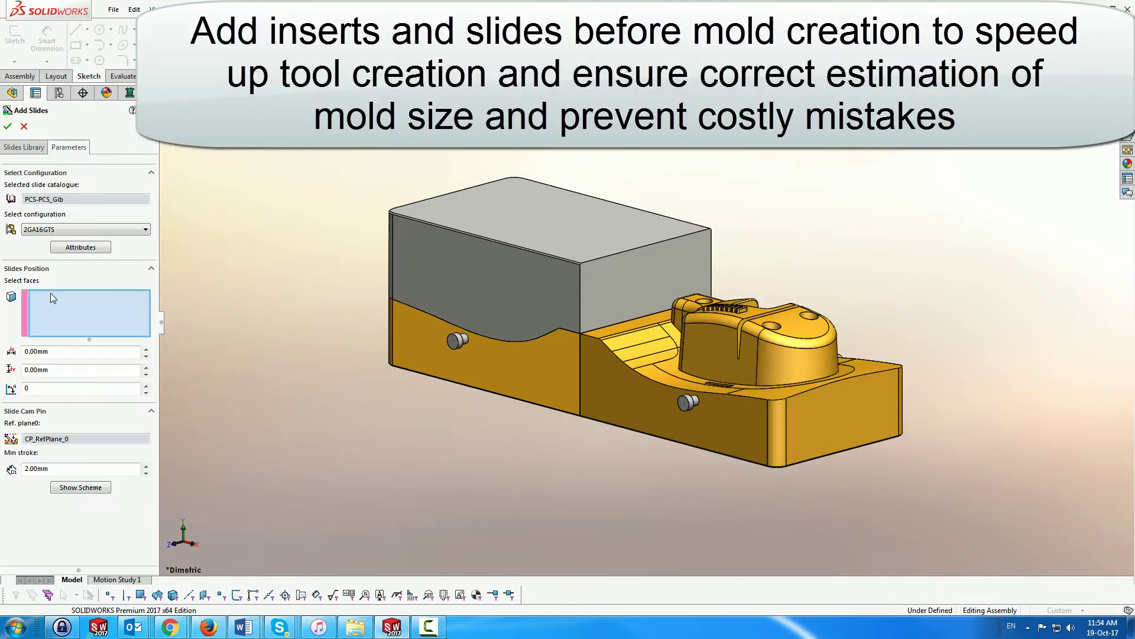
{"action": "left_click", "coordinate": [454, 349]}
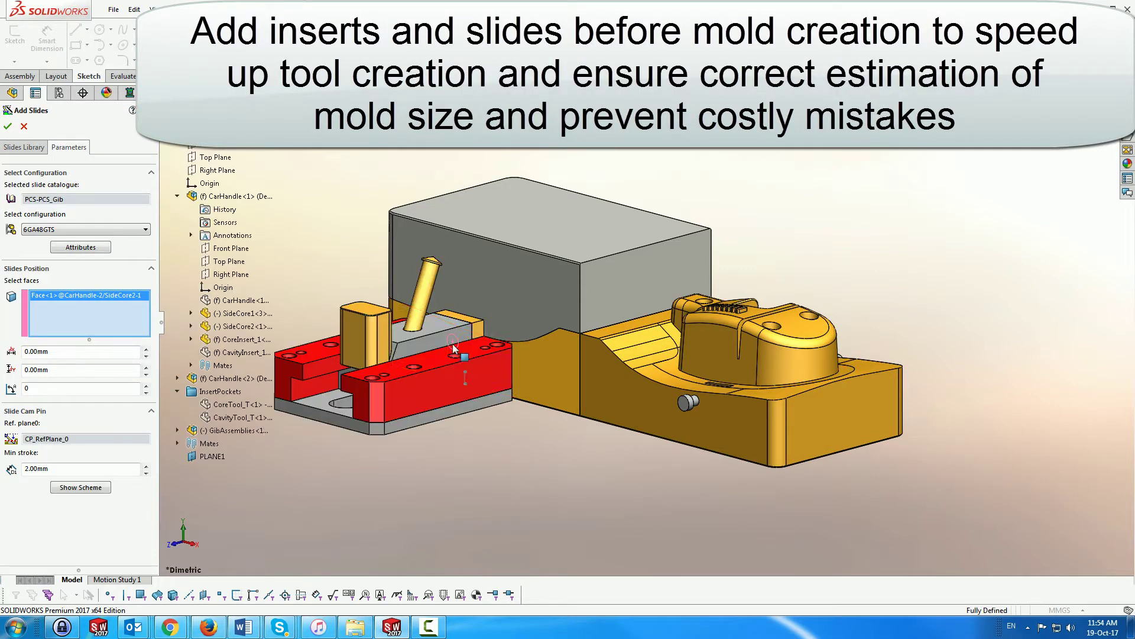
{"action": "left_click", "coordinate": [683, 405]}
{"action": "middle_click_drag", "start_coordinate": [683, 404], "coordinate": [454, 406]}
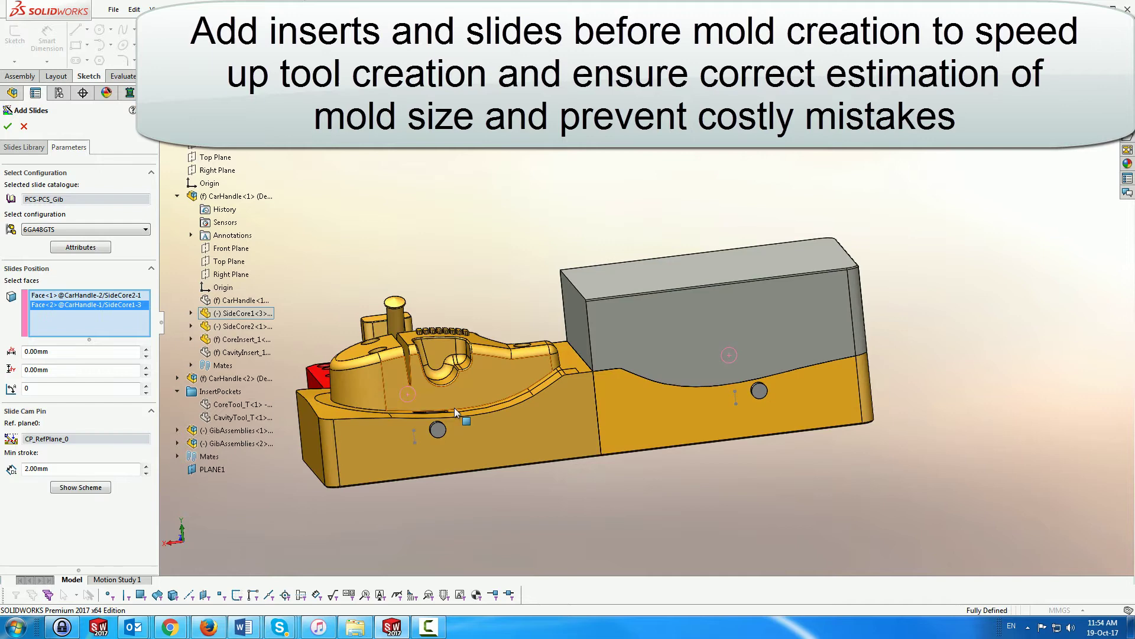
{"action": "left_click", "coordinate": [440, 428]}
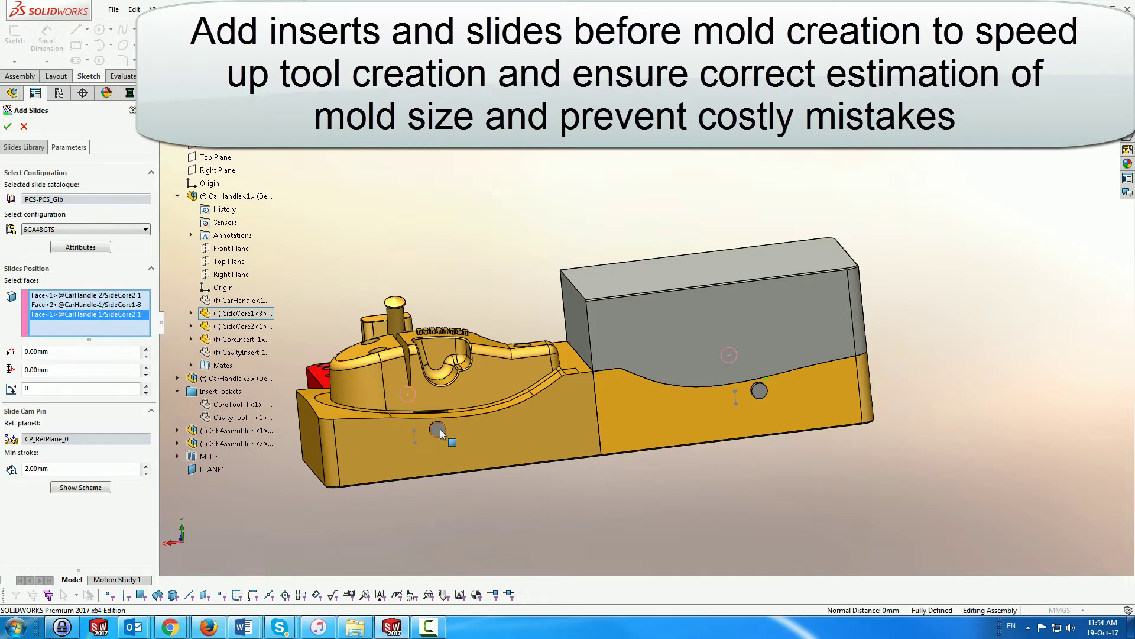
{"action": "left_click", "coordinate": [761, 395]}
{"action": "left_click", "coordinate": [532, 59]}
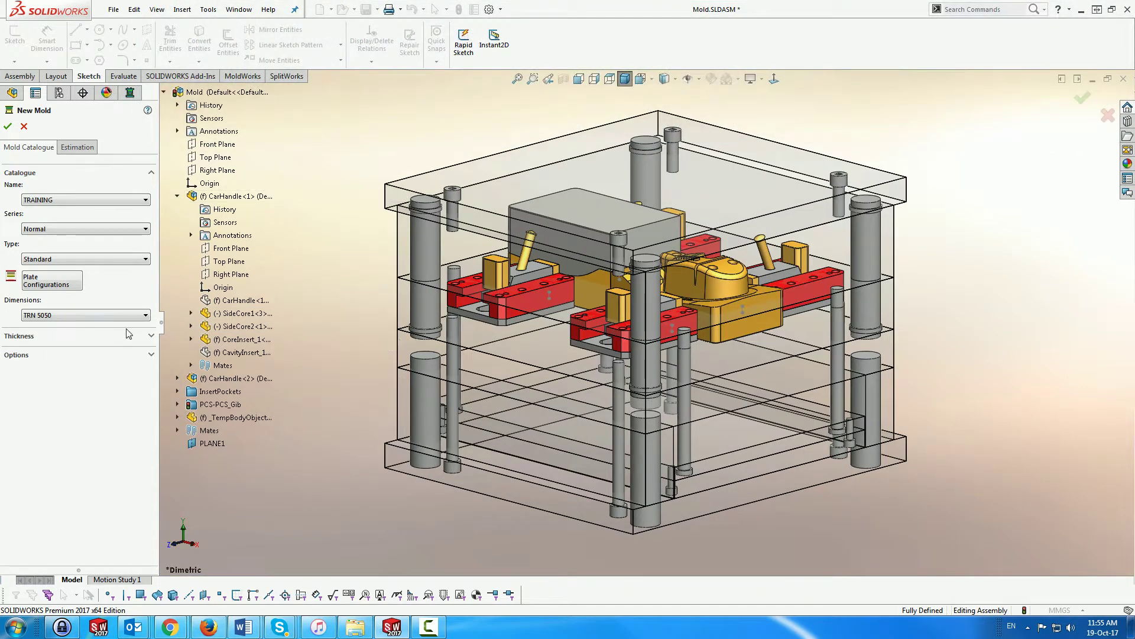
- Enable Locating Ring, Spacers and Ejector Guides in the TRN 5050 mold base options
{"action": "left_click", "coordinate": [152, 353]}
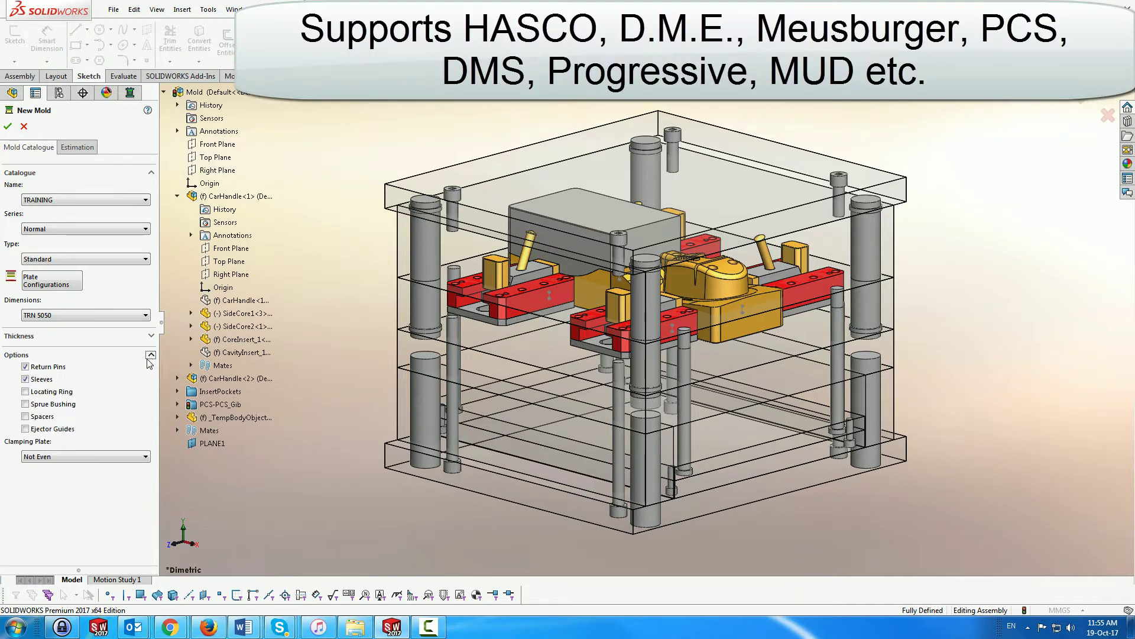
{"action": "left_click", "coordinate": [25, 393]}
{"action": "left_click", "coordinate": [25, 417]}
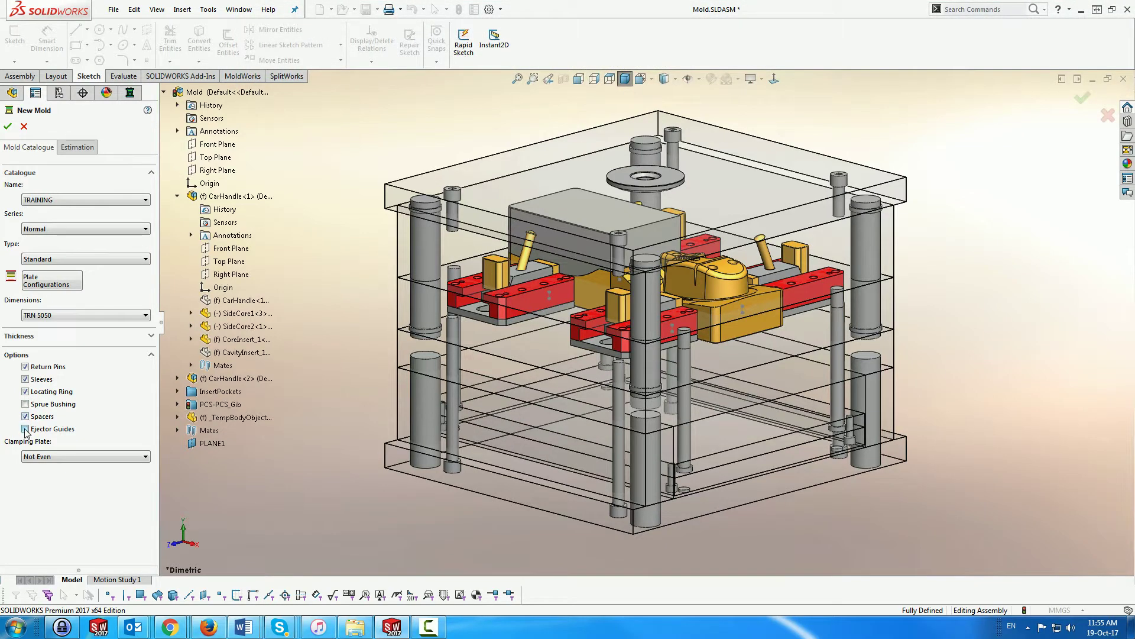
{"action": "left_click", "coordinate": [25, 428]}
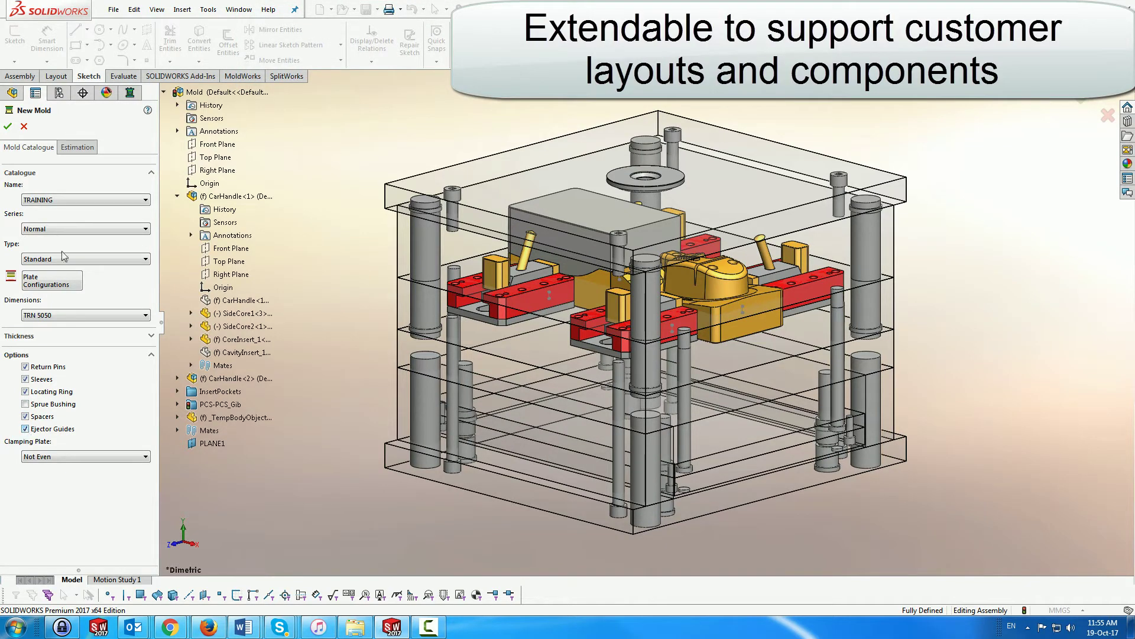
- Preview the mold inside a SIZE 2 injection machine from the front, then confirm the mold base
{"action": "left_click", "coordinate": [83, 147]}
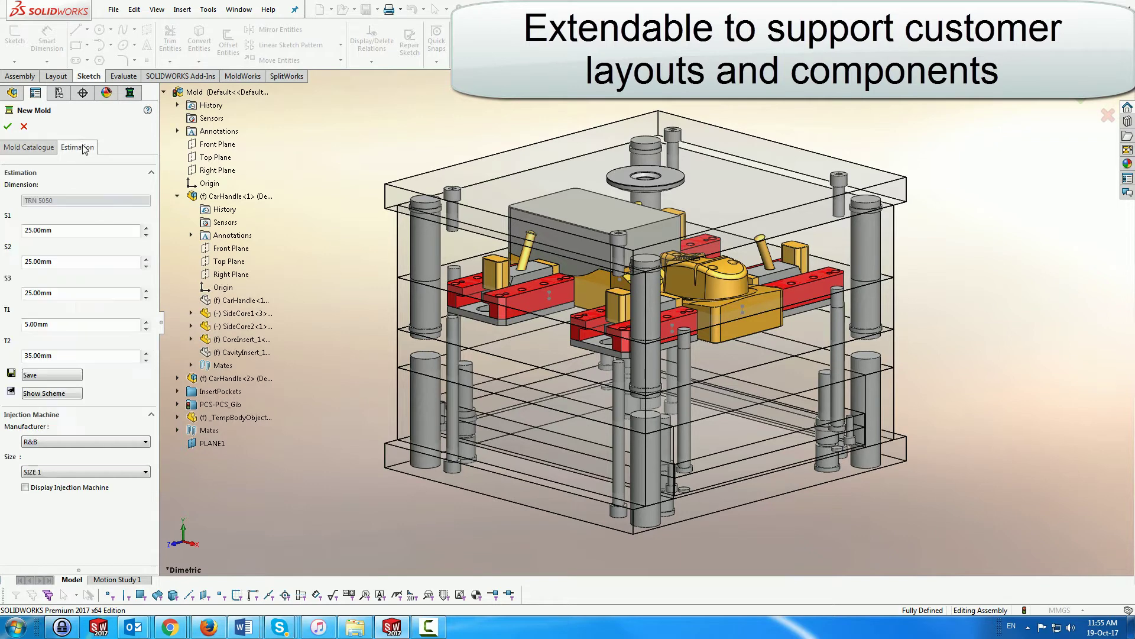
{"action": "left_click", "coordinate": [25, 487]}
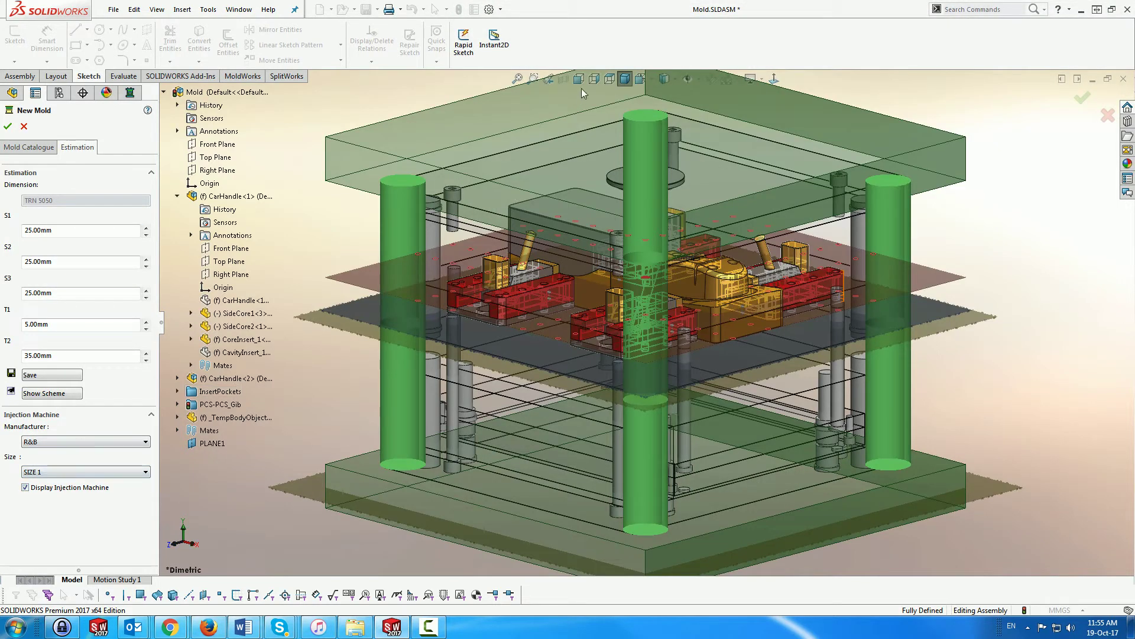
{"action": "left_click", "coordinate": [579, 79]}
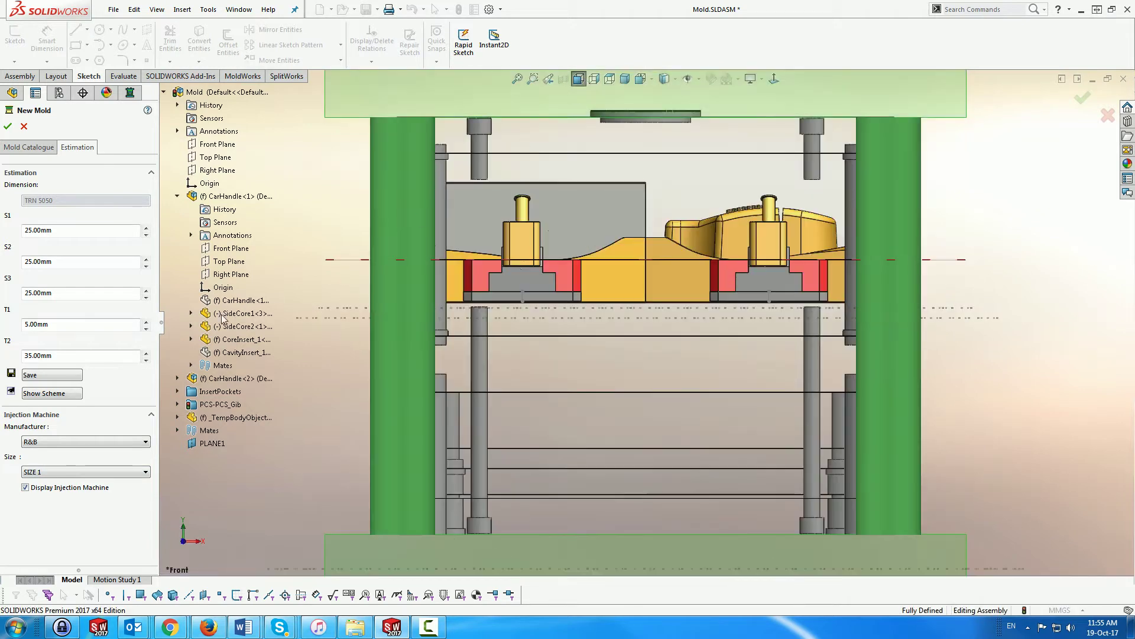
{"action": "left_click", "coordinate": [101, 474]}
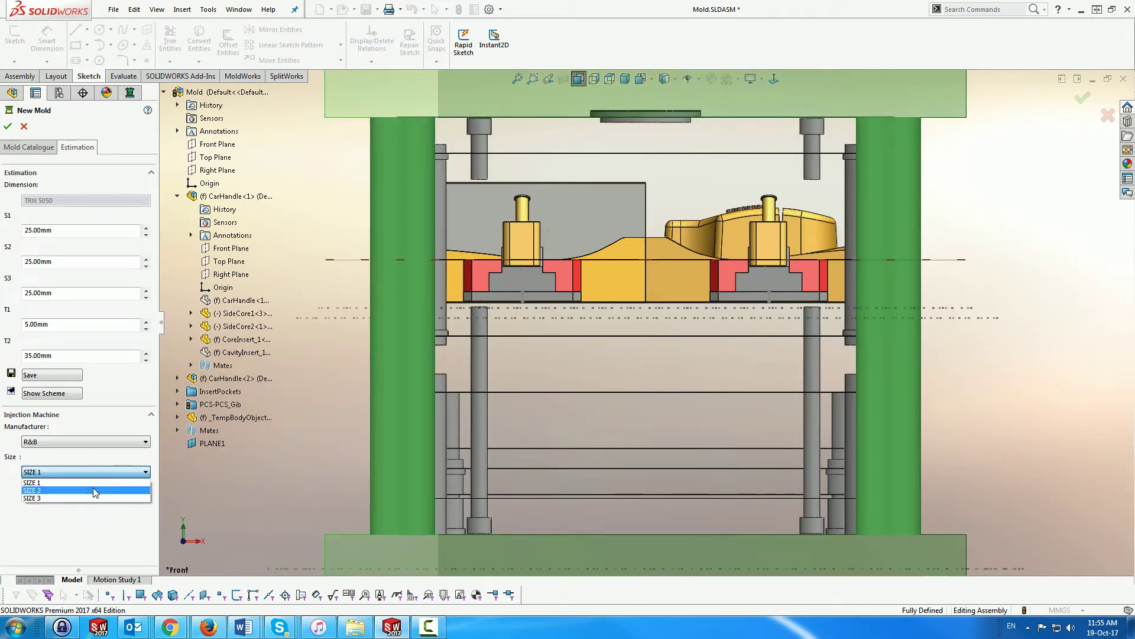
{"action": "left_click", "coordinate": [93, 489]}
{"action": "key", "text": "f"}
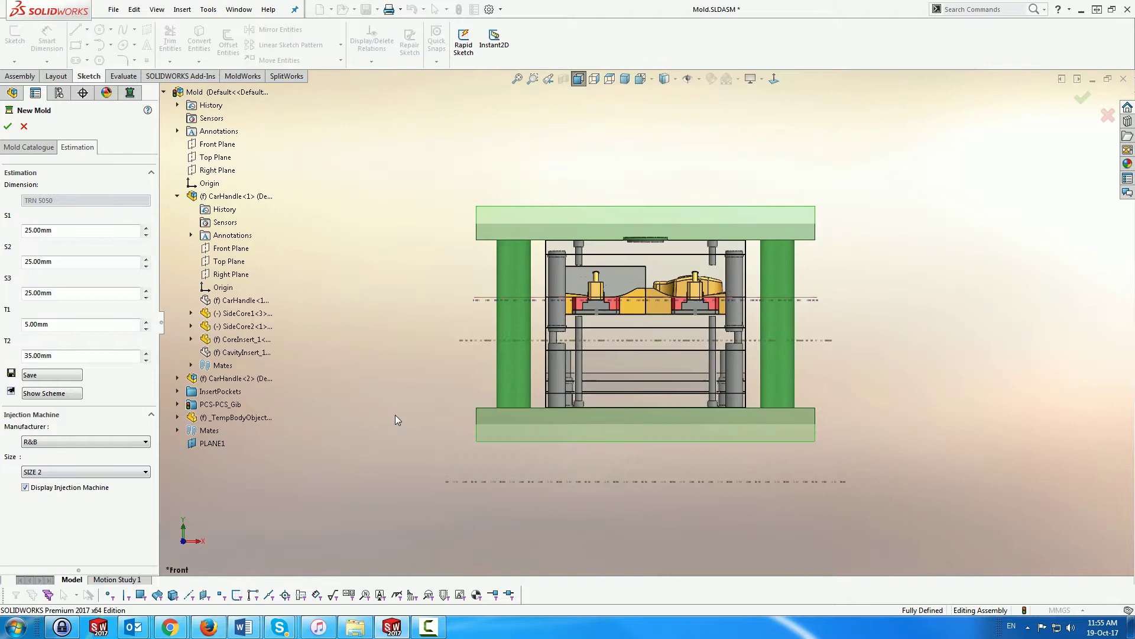
{"action": "left_click", "coordinate": [25, 487]}
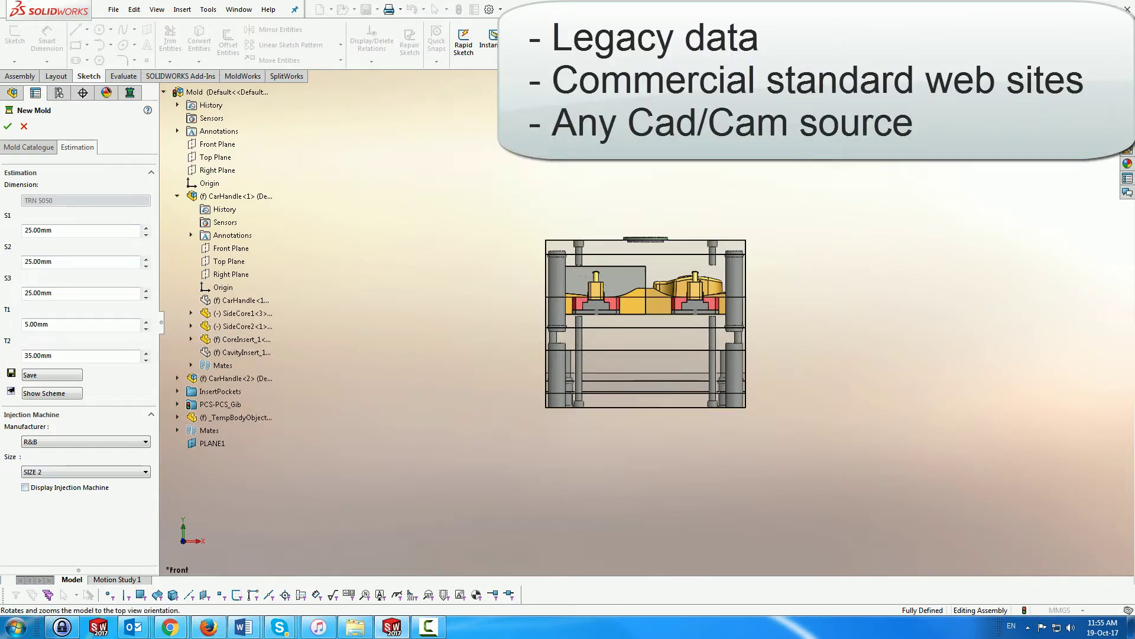
{"action": "left_click", "coordinate": [592, 106]}
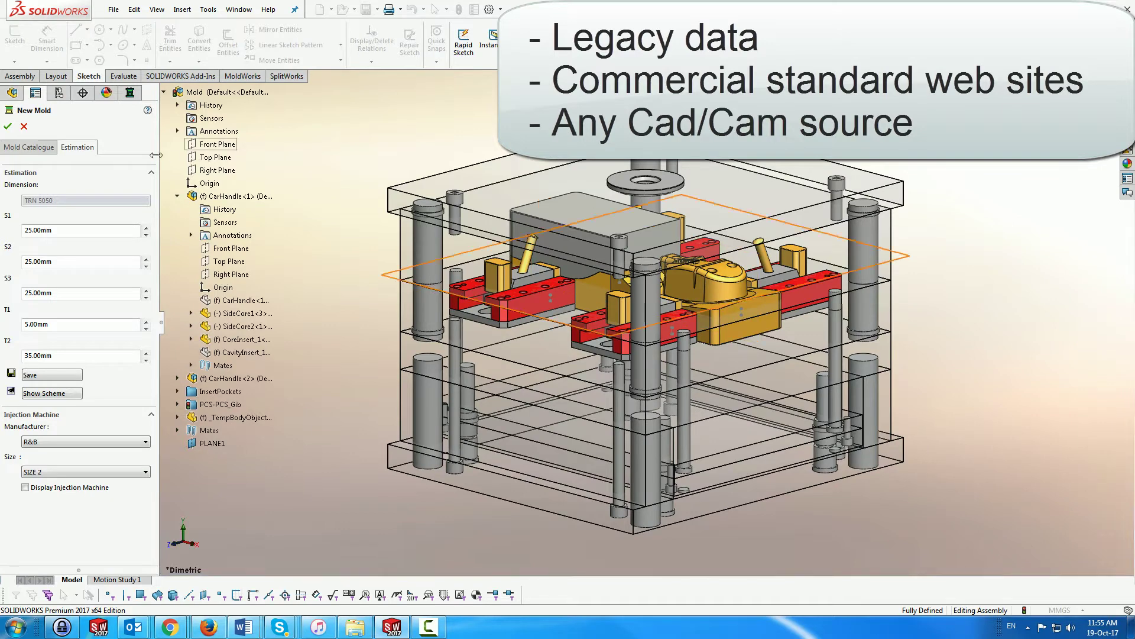
{"action": "left_click", "coordinate": [8, 126]}
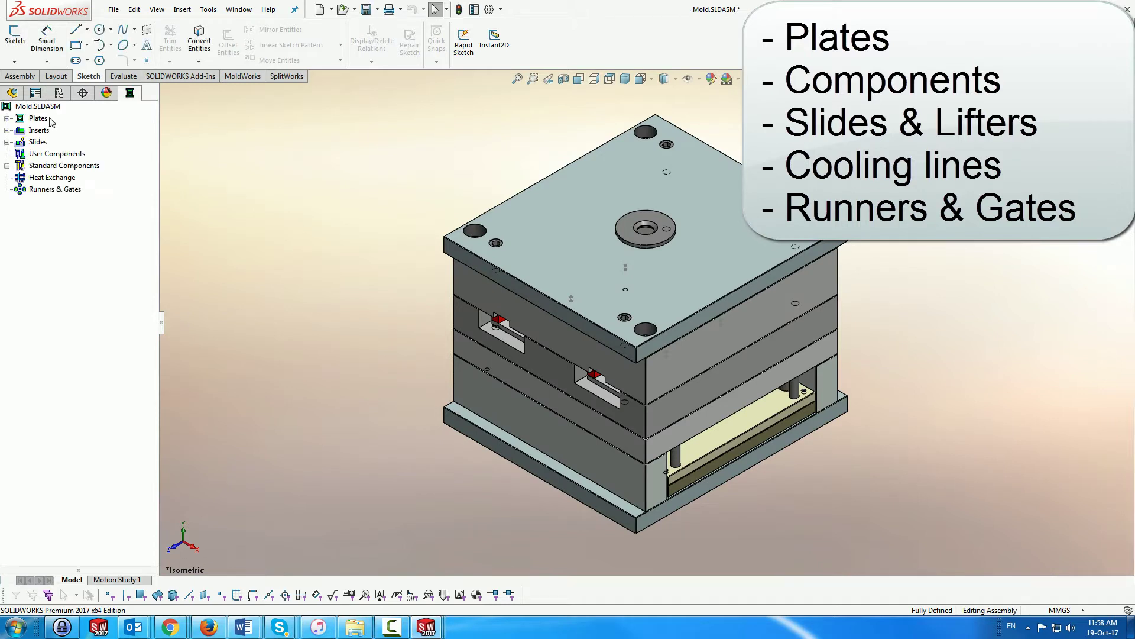
- Expand Plates > Mobile in the tree and select Plate3
{"action": "left_click", "coordinate": [7, 118]}
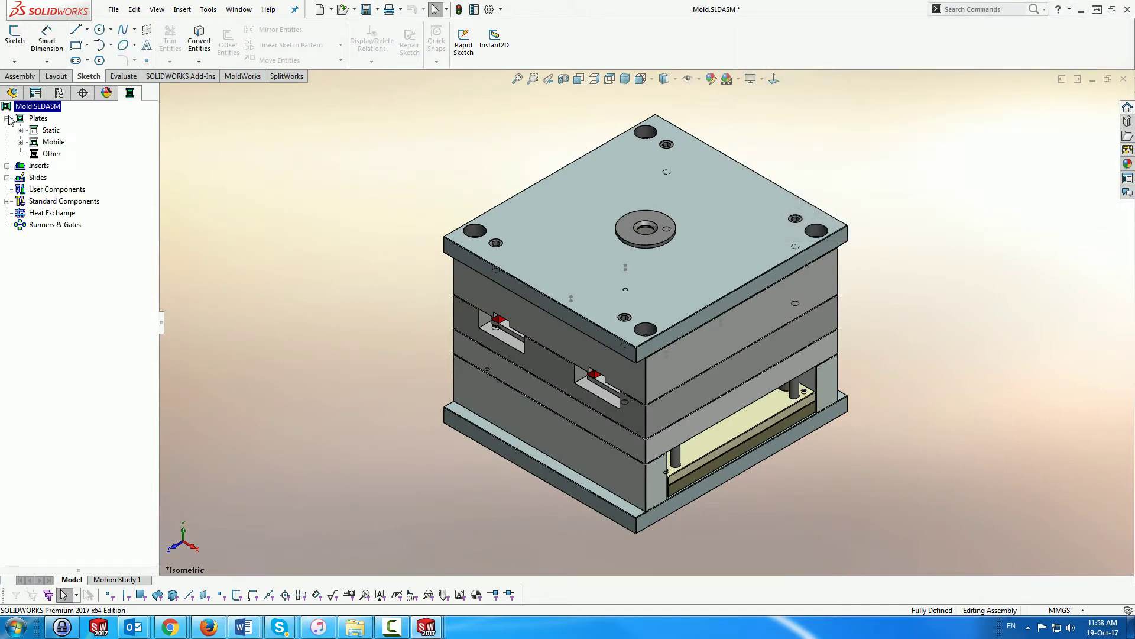
{"action": "double_click", "coordinate": [43, 145]}
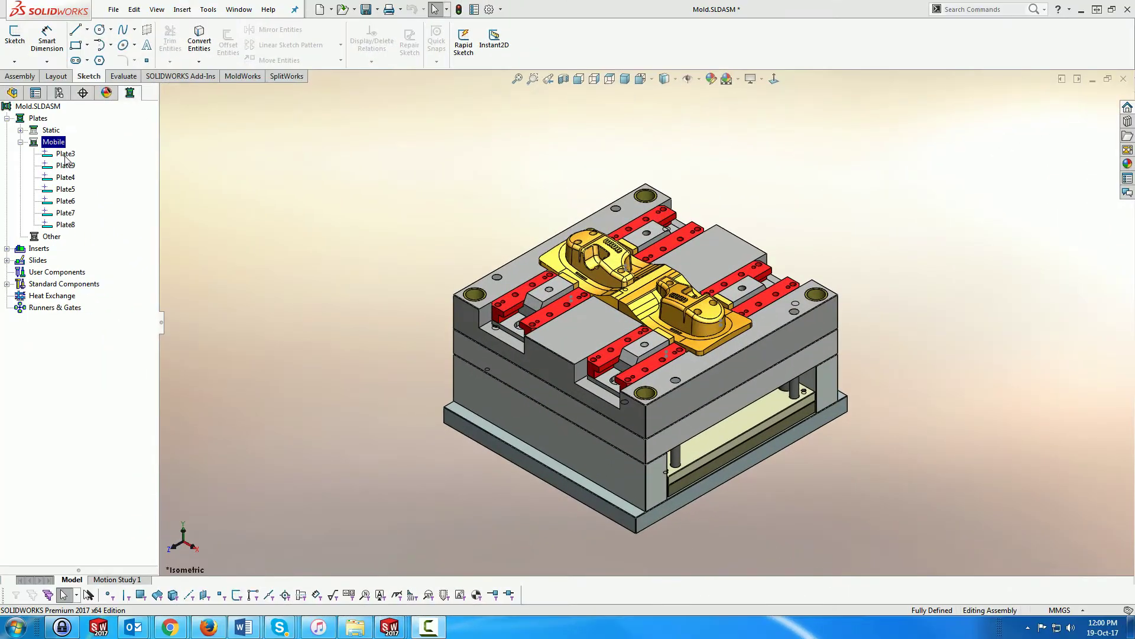
{"action": "left_click", "coordinate": [65, 155]}
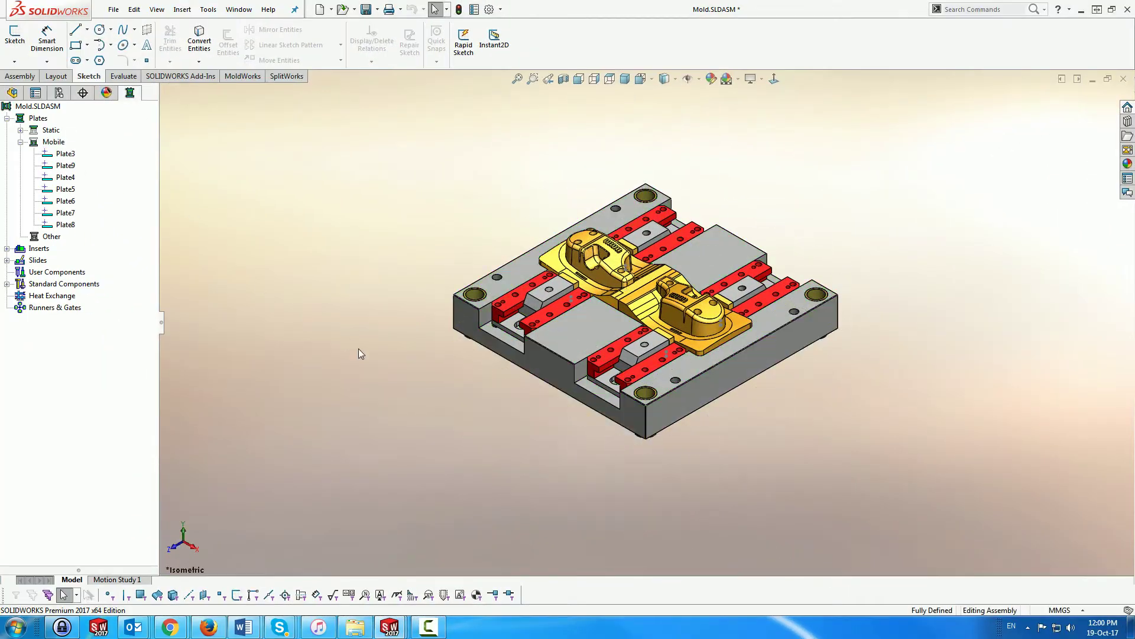
- Add SC6-40 cap screws on the plate face, positioned by a rectangle, reaching up to the CoreInsert
{"action": "left_click", "coordinate": [581, 292]}
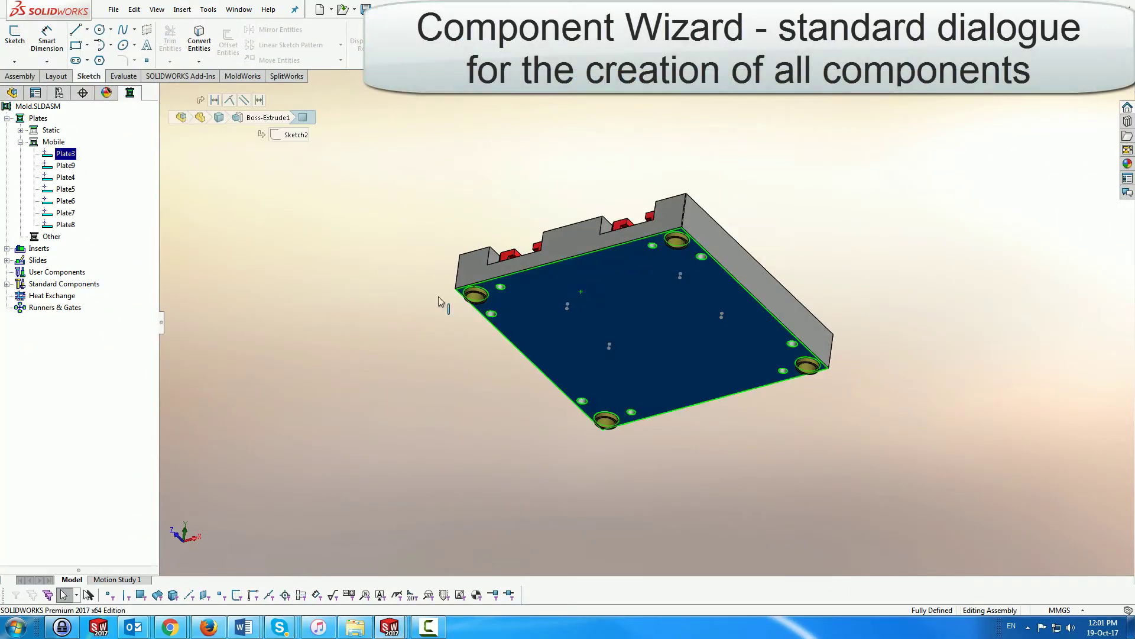
{"action": "left_click", "coordinate": [7, 283]}
{"action": "right_click", "coordinate": [54, 308]}
{"action": "left_click", "coordinate": [94, 317]}
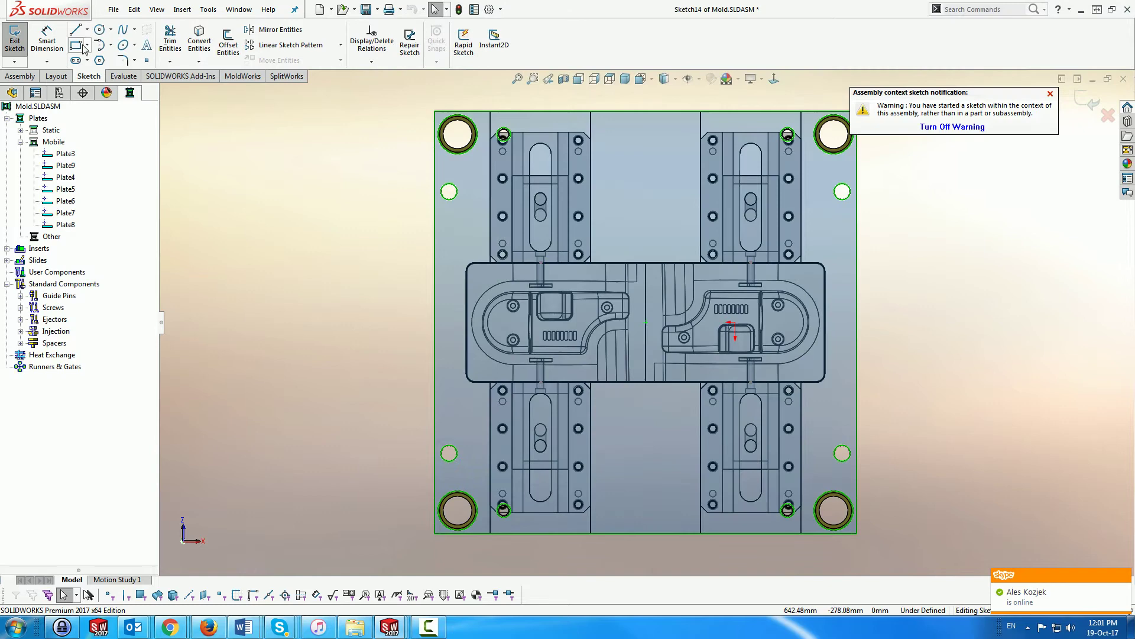
{"action": "left_click", "coordinate": [84, 47]}
{"action": "scroll", "coordinate": [563, 311], "scroll_direction": "down", "scroll_amount": 5}
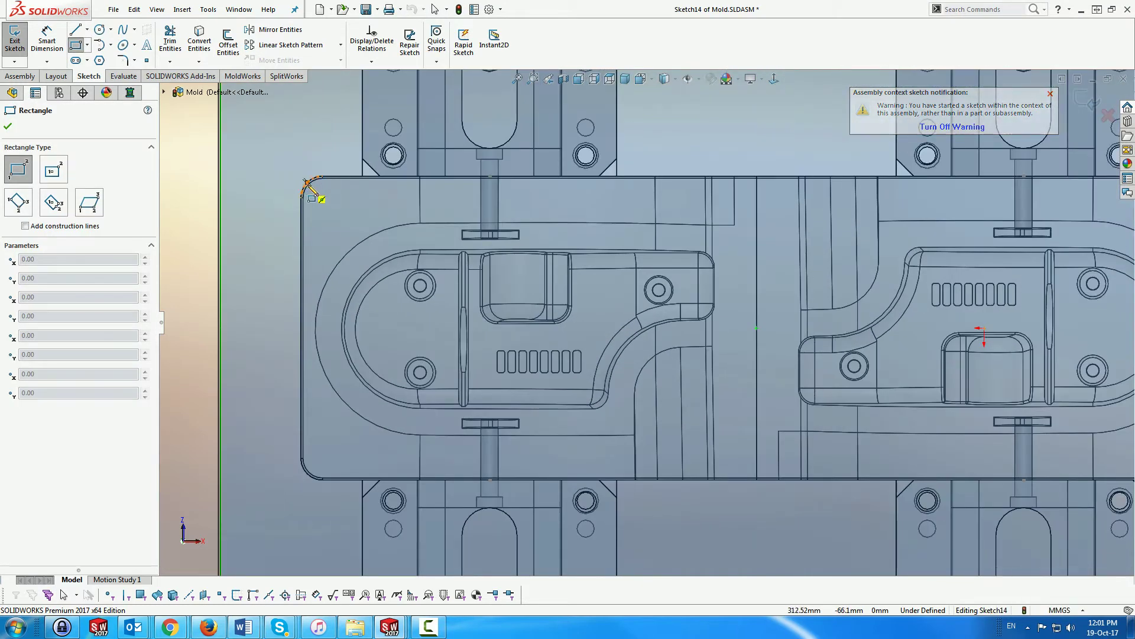
{"action": "left_click", "coordinate": [322, 198]}
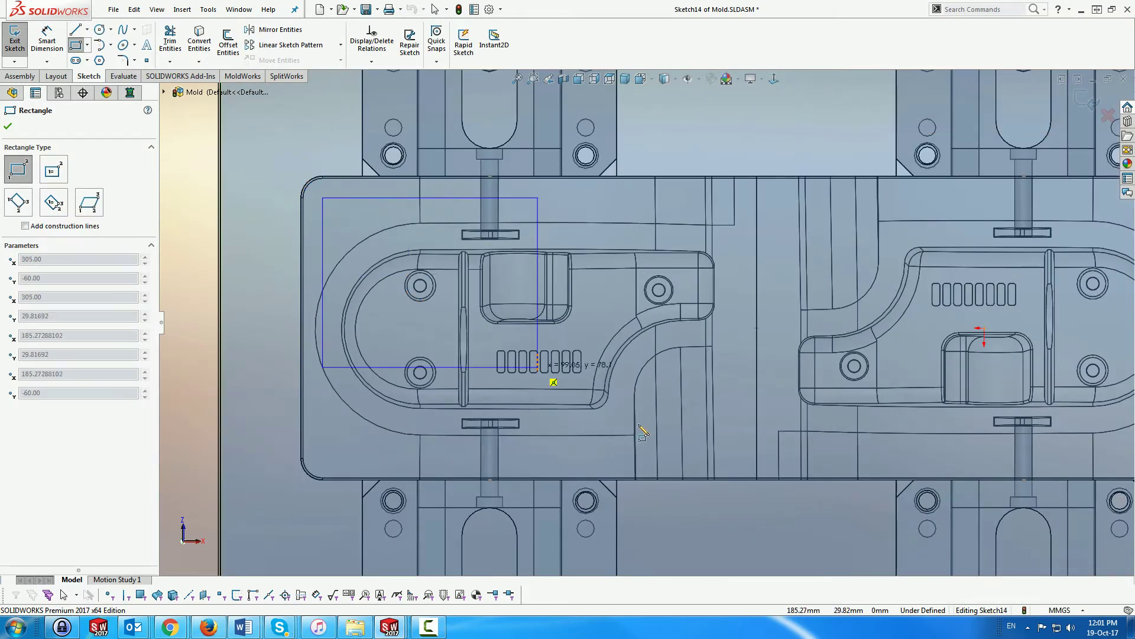
{"action": "left_click", "coordinate": [739, 457]}
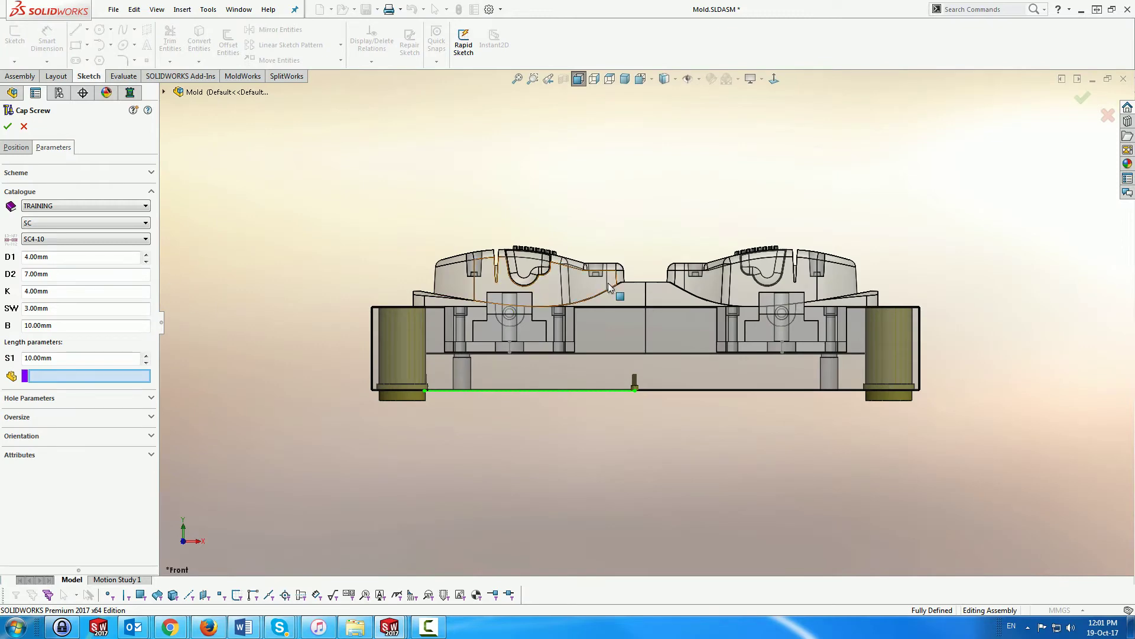
{"action": "left_click", "coordinate": [626, 288]}
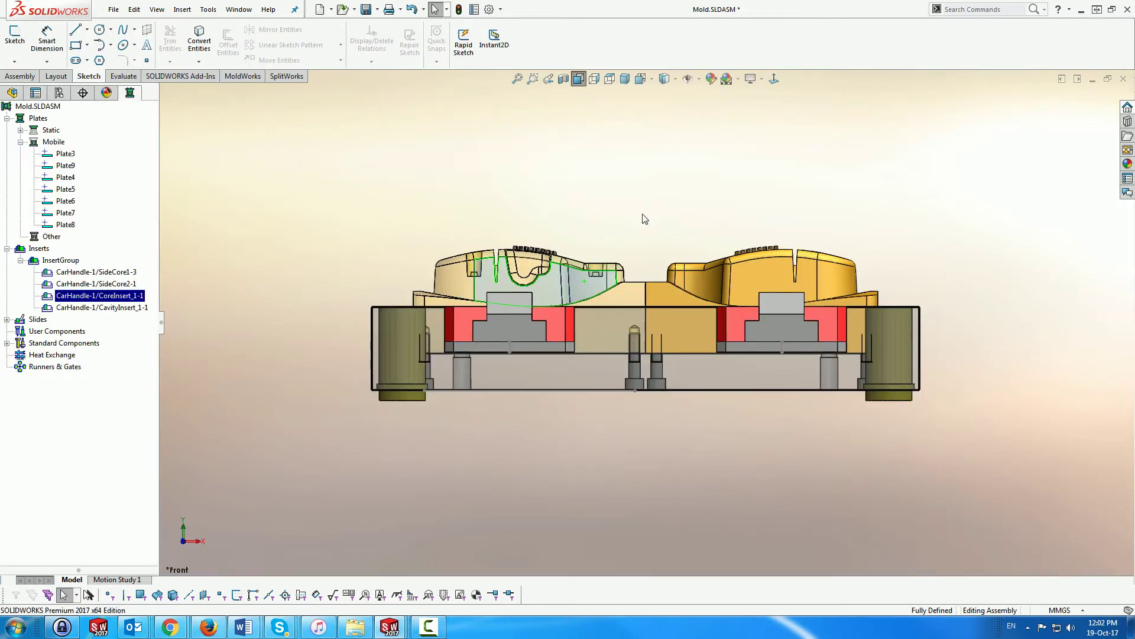
{"action": "scroll", "coordinate": [648, 518], "scroll_direction": "down", "scroll_amount": 5}
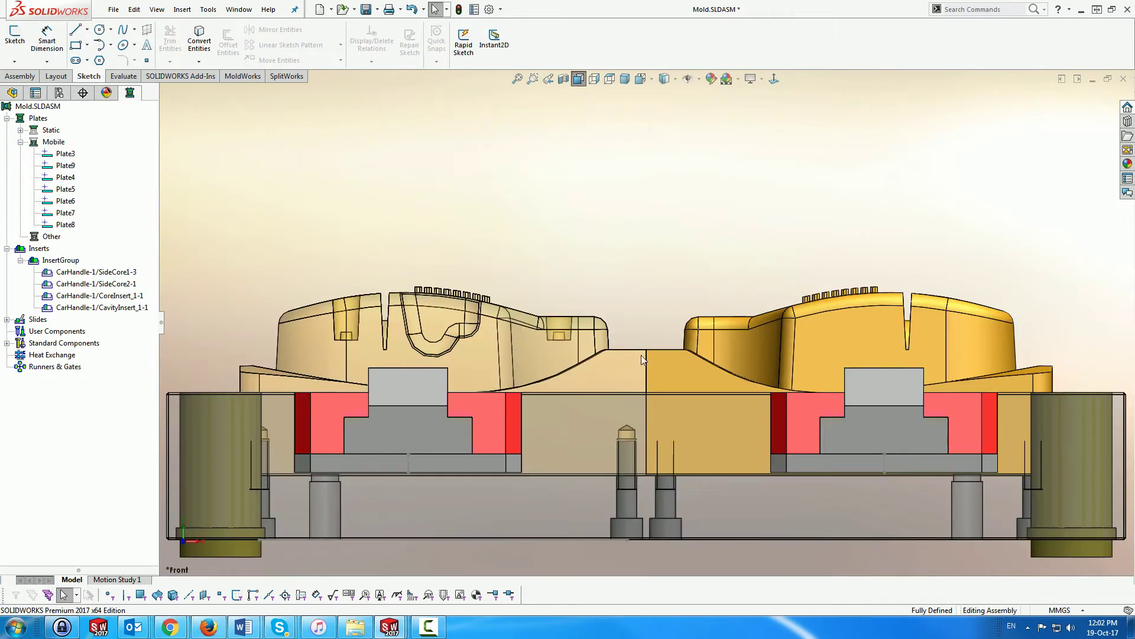
- Sketch points at the upper and lower ejector hole centres
{"action": "key", "text": "f"}
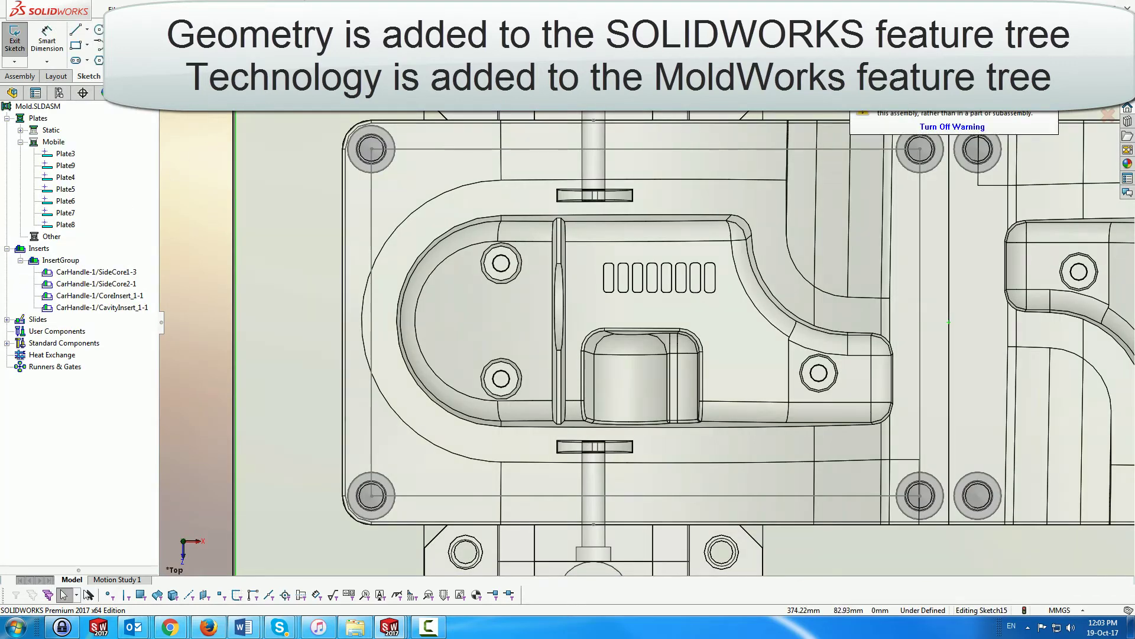
{"action": "left_click", "coordinate": [501, 262]}
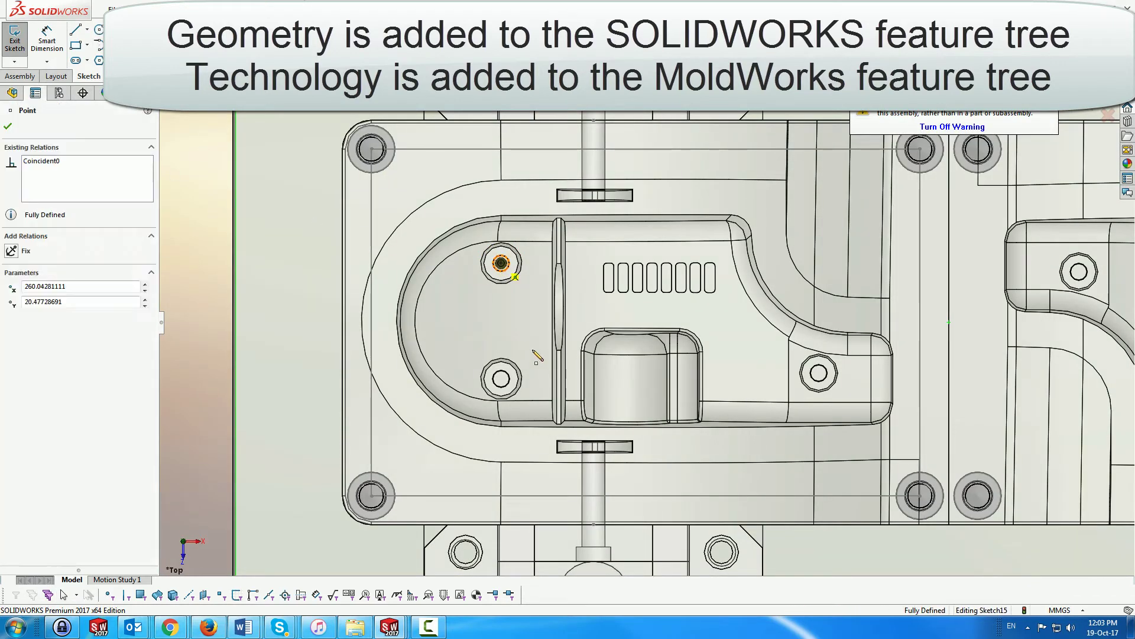
{"action": "left_click", "coordinate": [500, 378]}
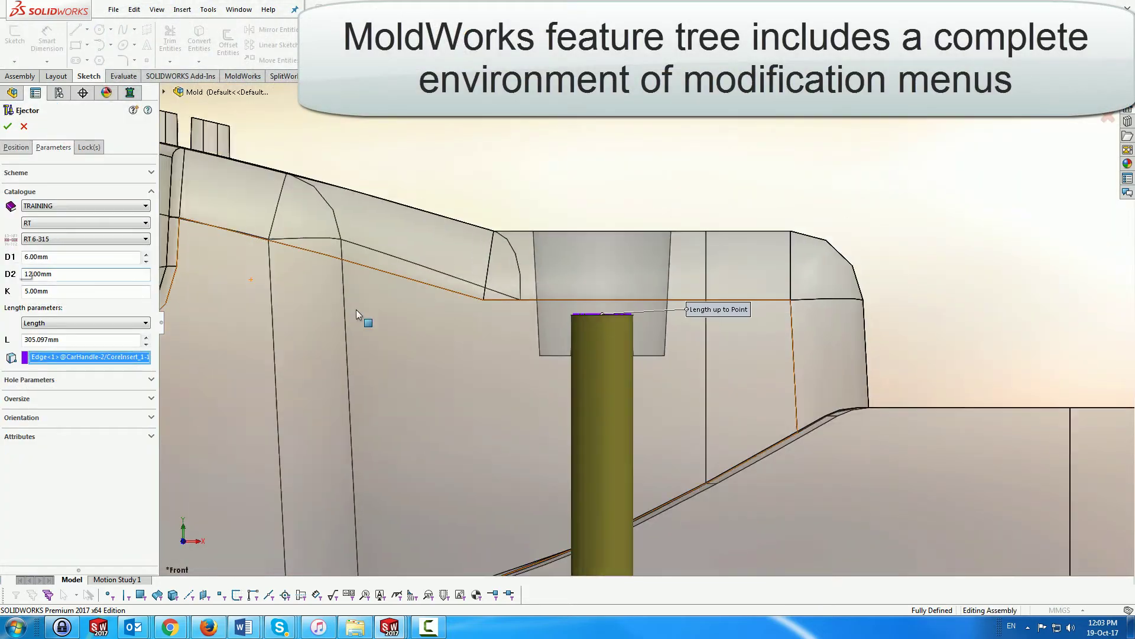
- Fit ASLV 610-250 ejector sleeves on the central pin with length set to Ort
{"action": "scroll", "coordinate": [356, 310], "scroll_direction": "up", "scroll_amount": 8}
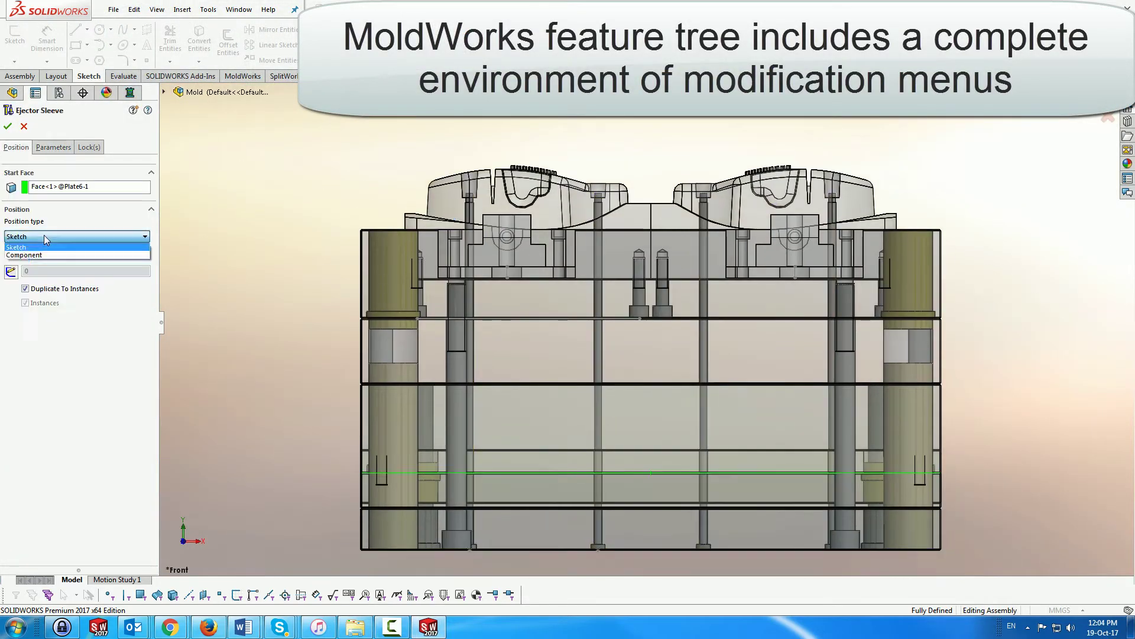
{"action": "left_click", "coordinate": [596, 342]}
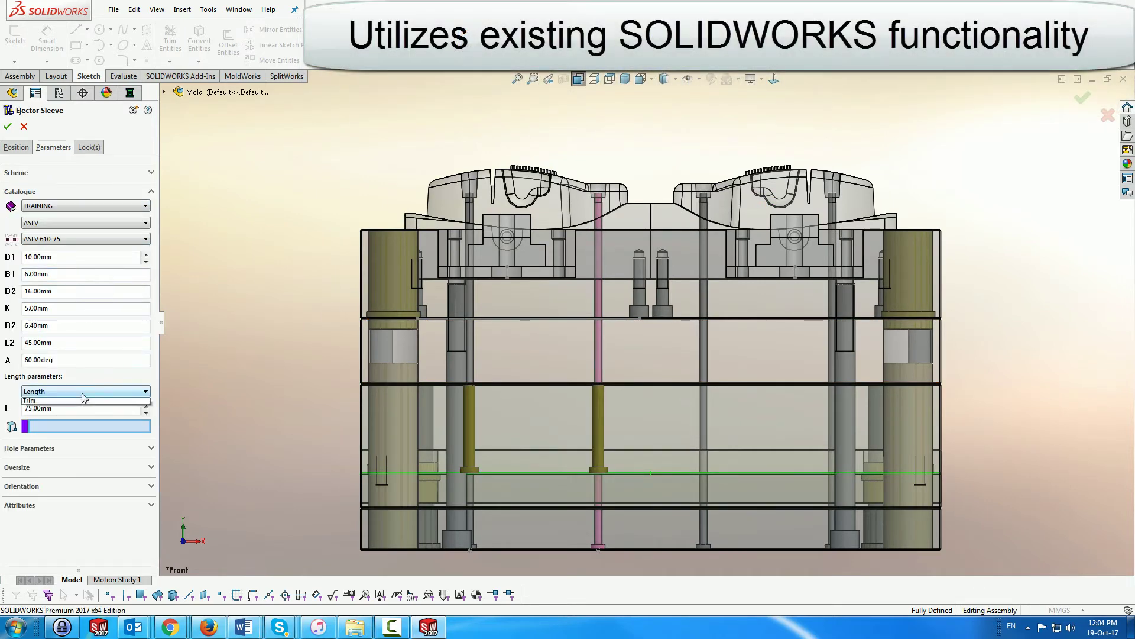
{"action": "left_click", "coordinate": [82, 392]}
{"action": "left_click", "coordinate": [76, 410]}
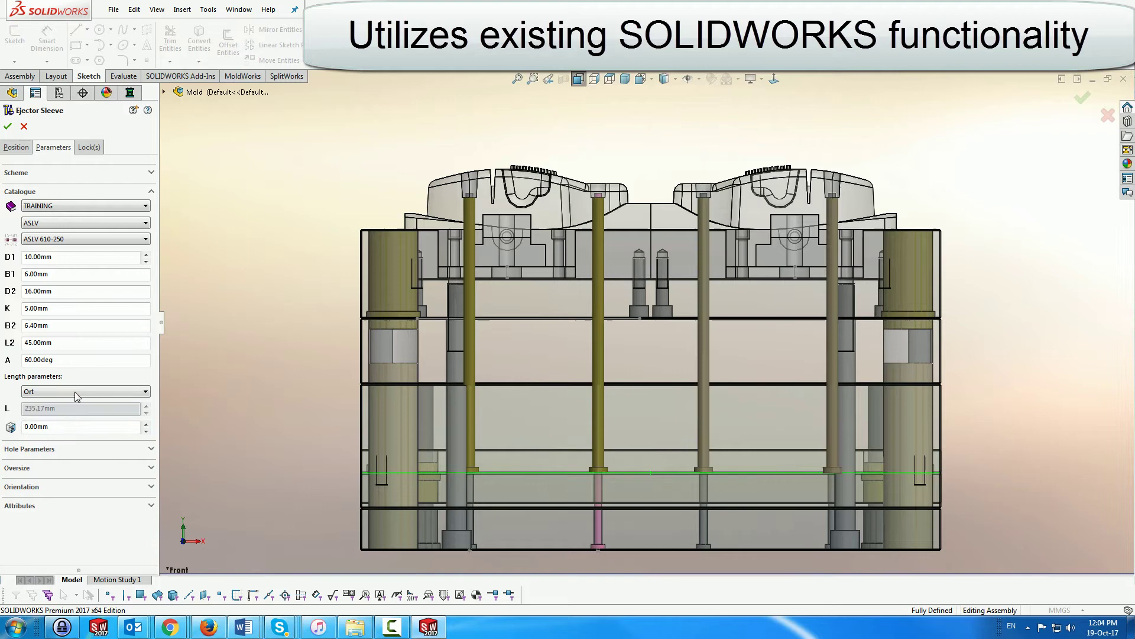
{"action": "left_click", "coordinate": [8, 125]}
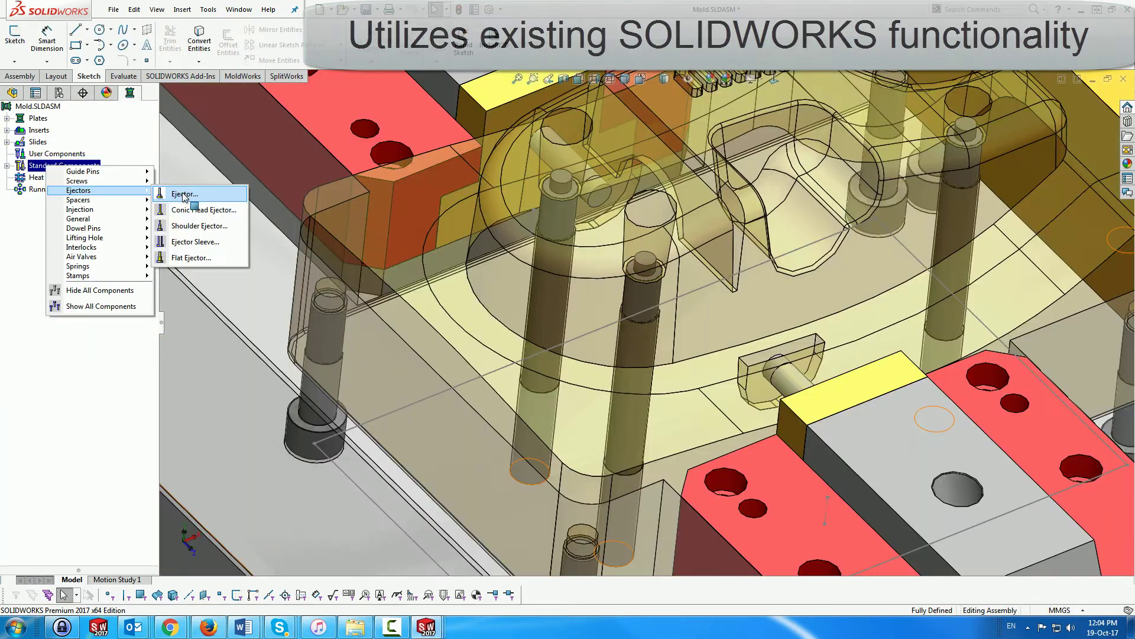
- Start a new ejector, sketching its position at the handle's left end in Top view
{"action": "left_click", "coordinate": [186, 194]}
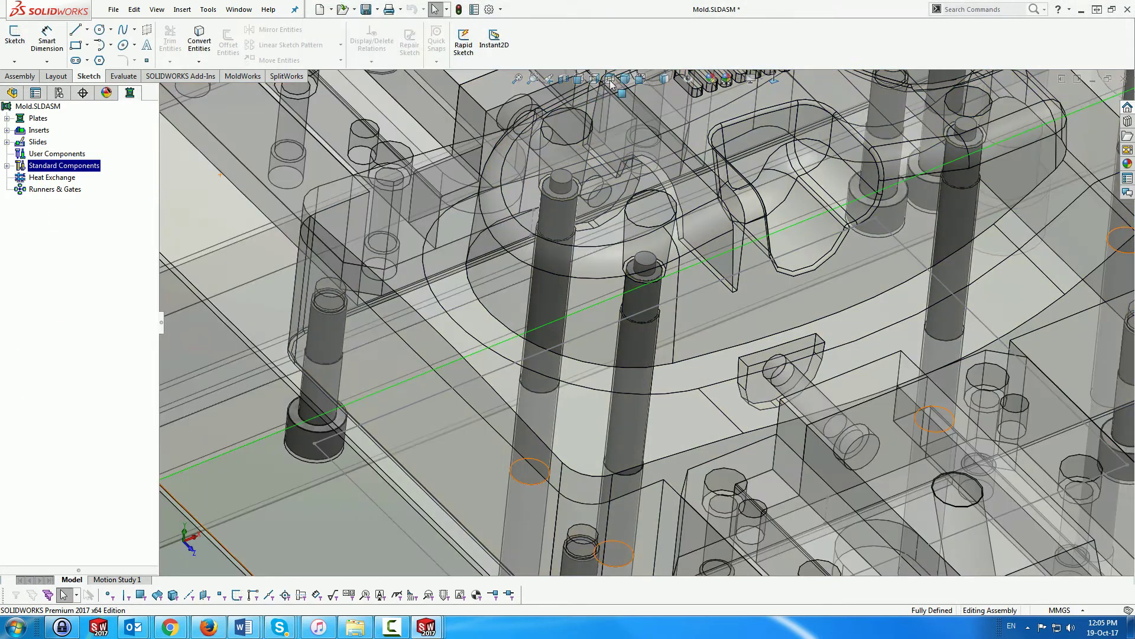
{"action": "left_click", "coordinate": [610, 78]}
{"action": "left_click", "coordinate": [139, 252]}
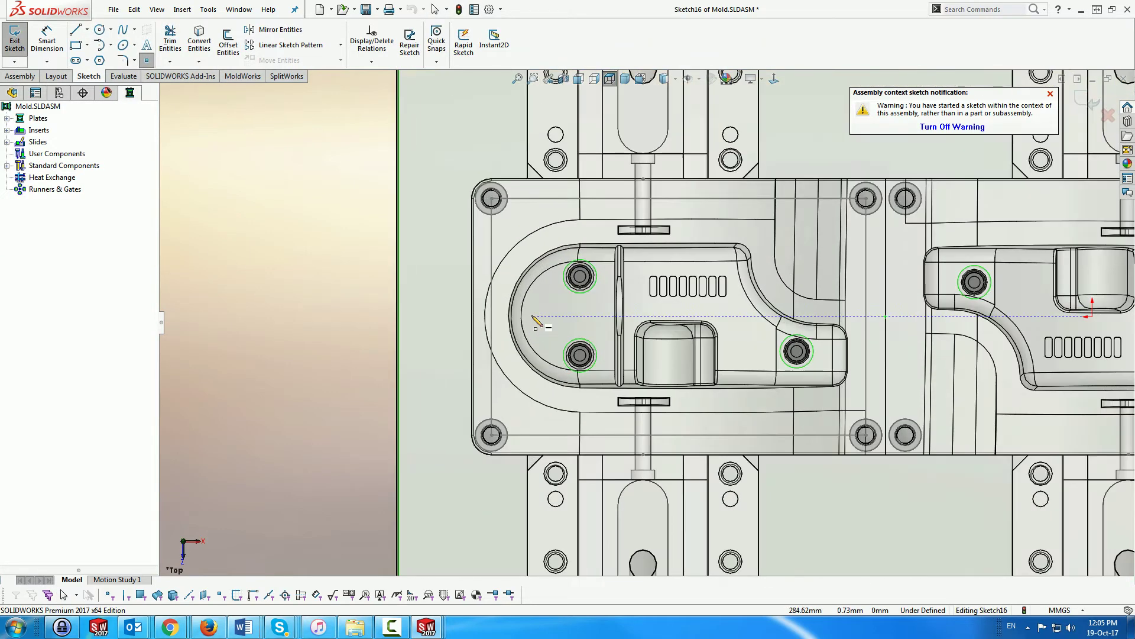
- Give the RT 10-100 ejector a One Side Lock with its rotation angle set
{"action": "left_click", "coordinate": [88, 147]}
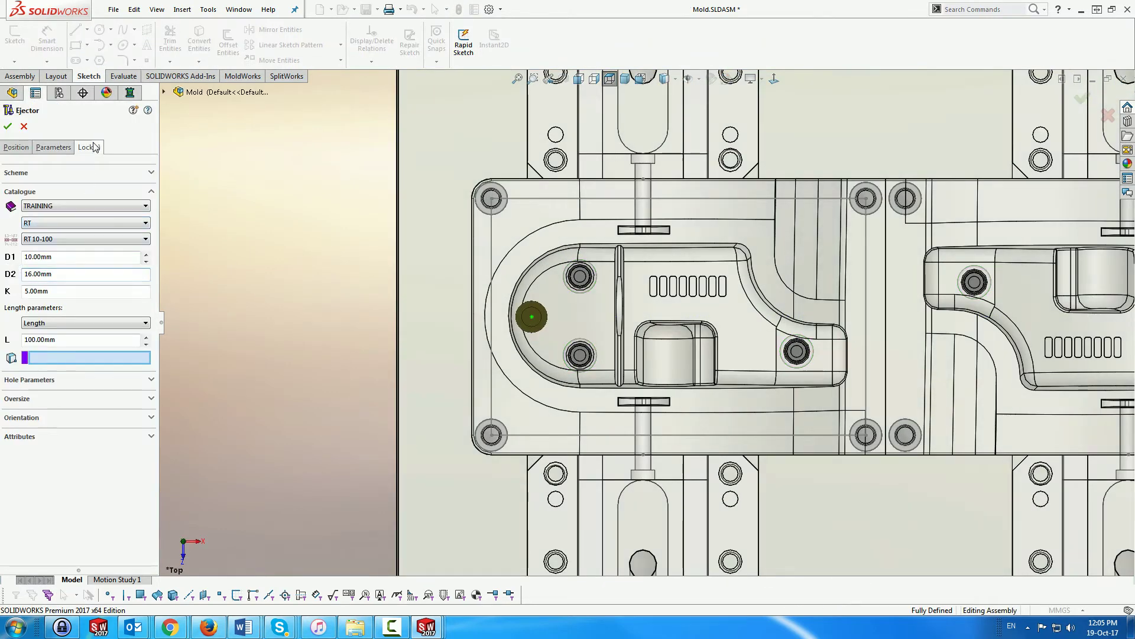
{"action": "left_click", "coordinate": [98, 184]}
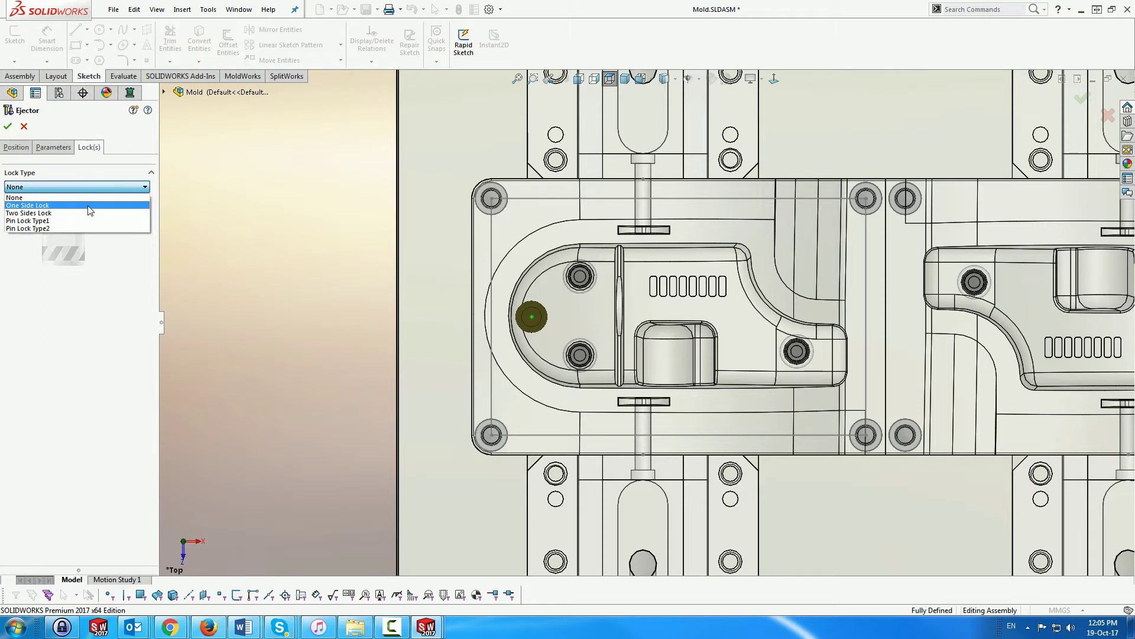
{"action": "left_click", "coordinate": [88, 205]}
{"action": "left_click", "coordinate": [91, 238]}
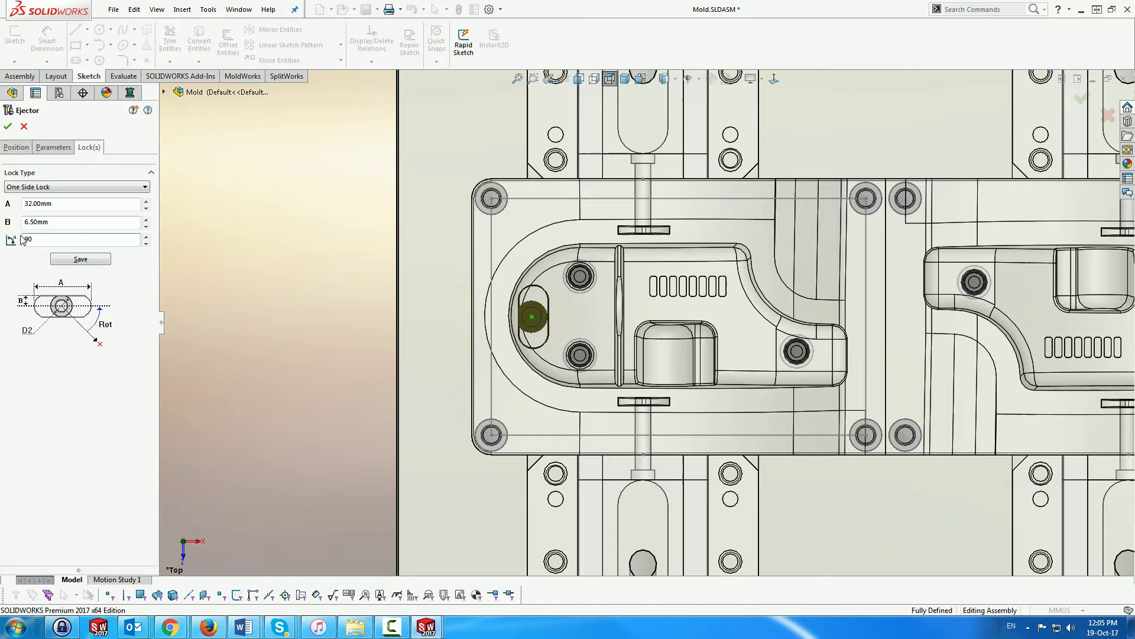
{"action": "left_click", "coordinate": [54, 149]}
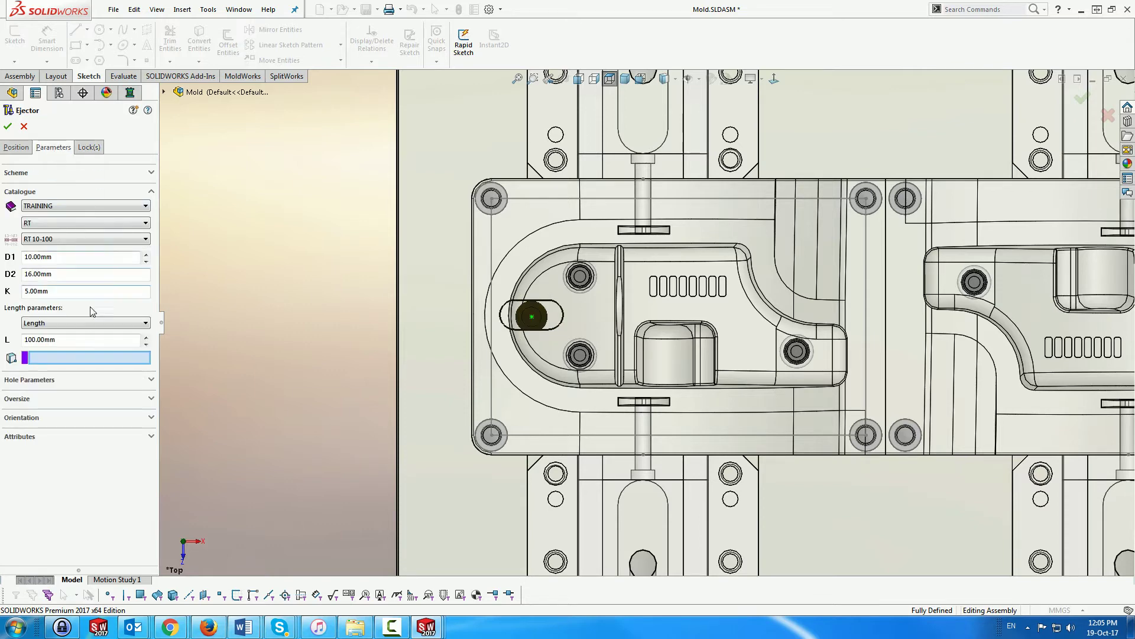
{"action": "left_click", "coordinate": [97, 323]}
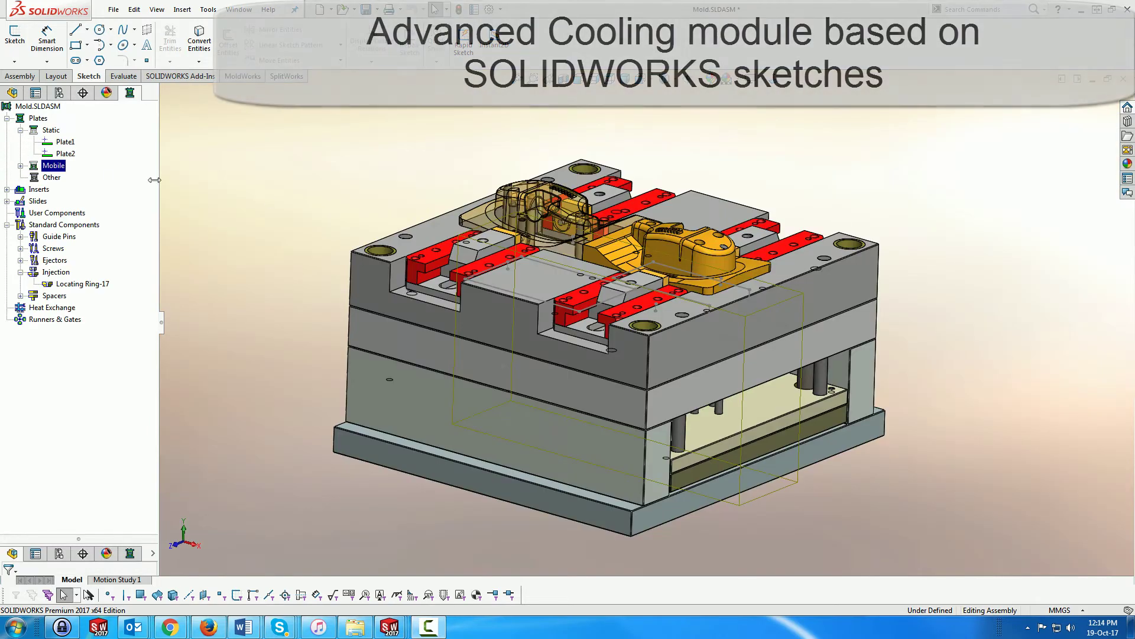
- Hide the mobile plates and start a cooling cycle along 3DSketch1
{"action": "left_click", "coordinate": [65, 177]}
{"action": "key", "text": "Tab"}
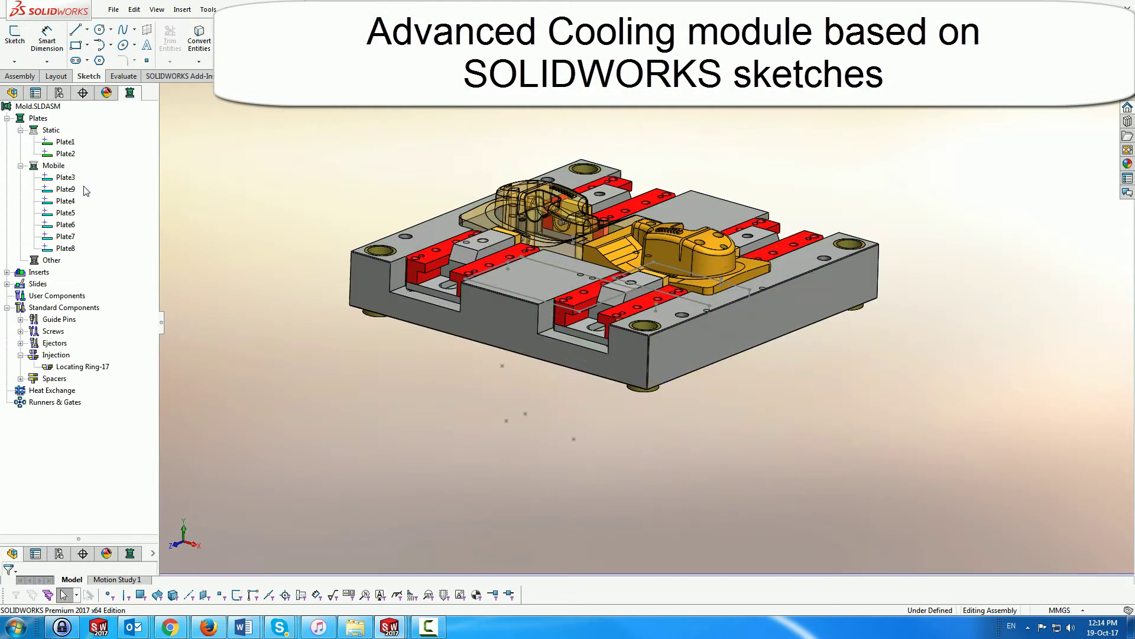
{"action": "right_click", "coordinate": [49, 396]}
{"action": "left_click", "coordinate": [83, 398]}
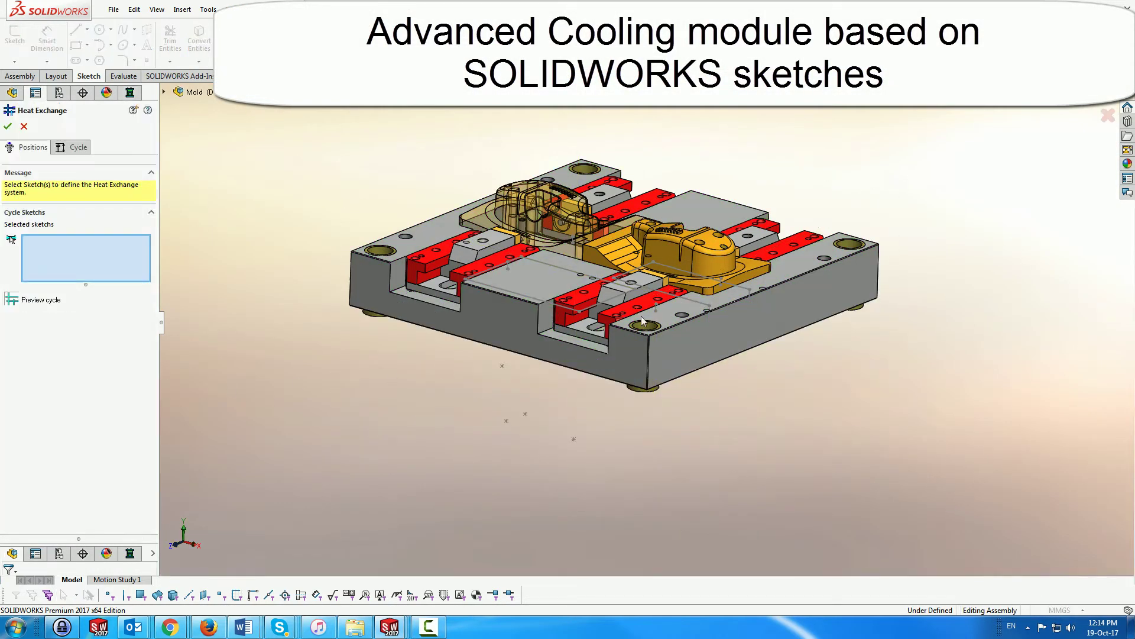
{"action": "left_click", "coordinate": [700, 309]}
{"action": "scroll", "coordinate": [701, 309], "scroll_direction": "down", "scroll_amount": 5}
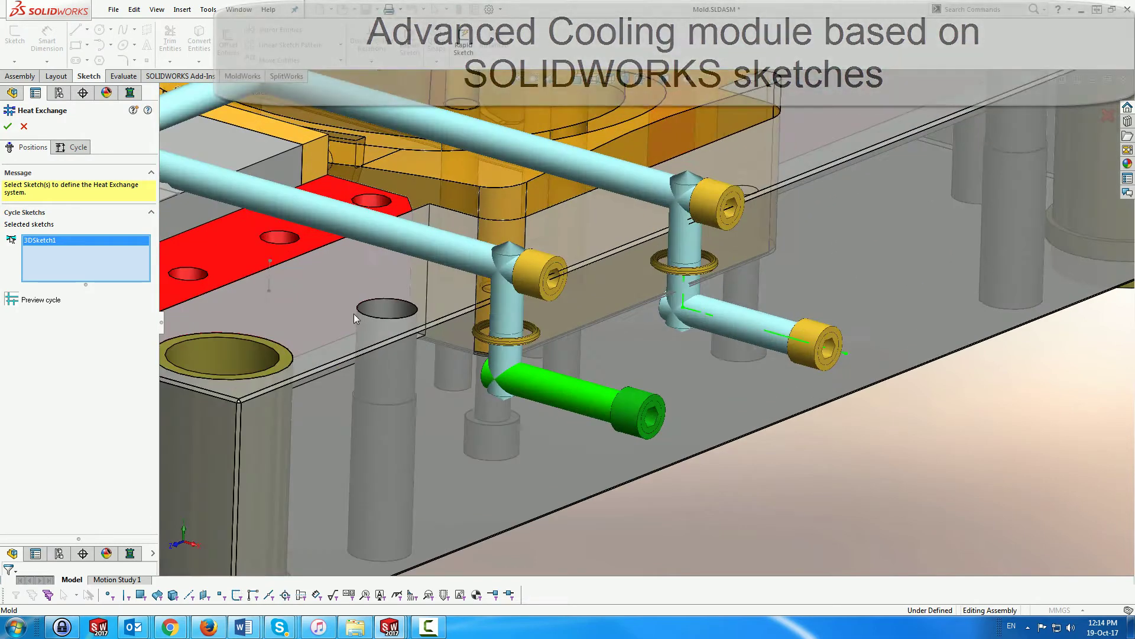
{"action": "left_click", "coordinate": [40, 299]}
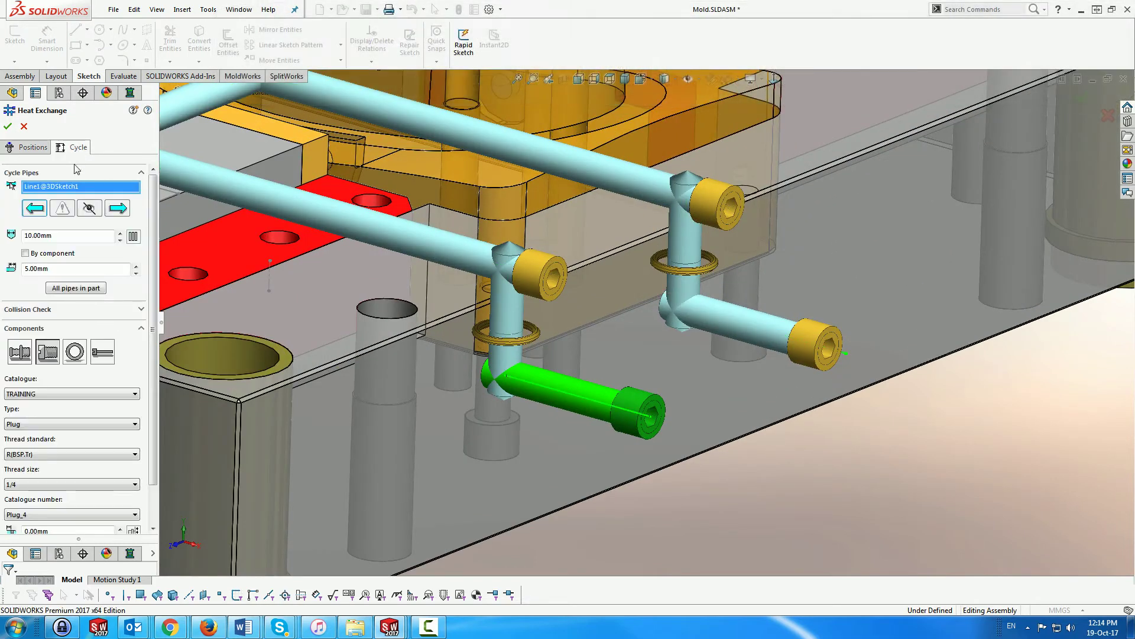
- Fit Connector Type1 fittings on two pipe ends, using a 17.57mm insertion offset
{"action": "left_click", "coordinate": [19, 351]}
{"action": "left_click", "coordinate": [107, 425]}
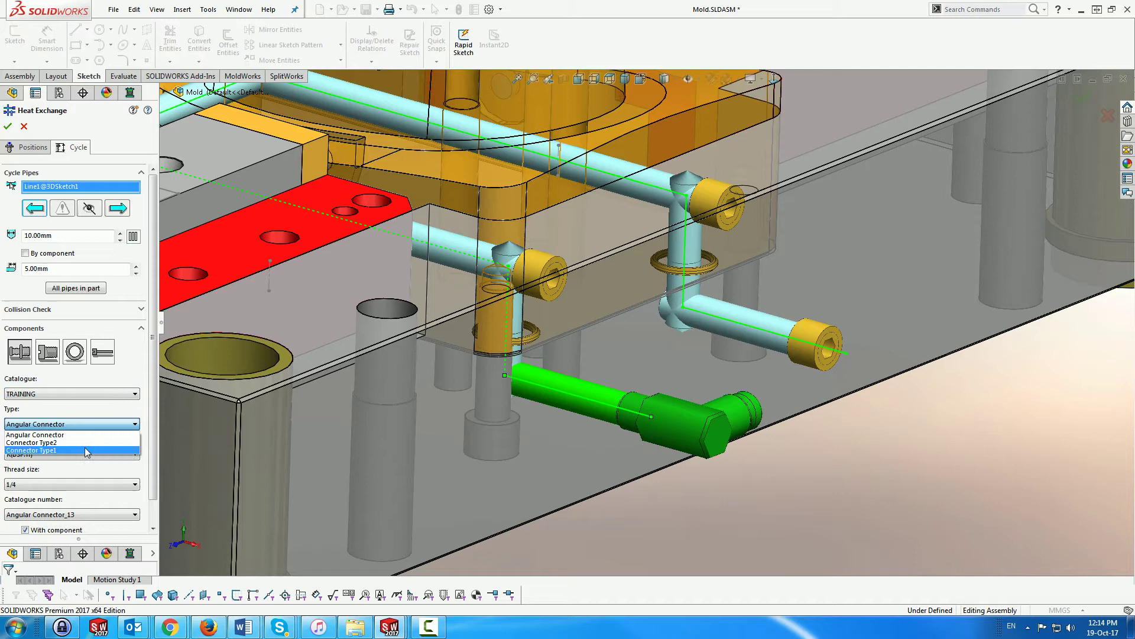
{"action": "left_click", "coordinate": [84, 447]}
{"action": "scroll", "coordinate": [119, 474], "scroll_direction": "down", "scroll_amount": 1}
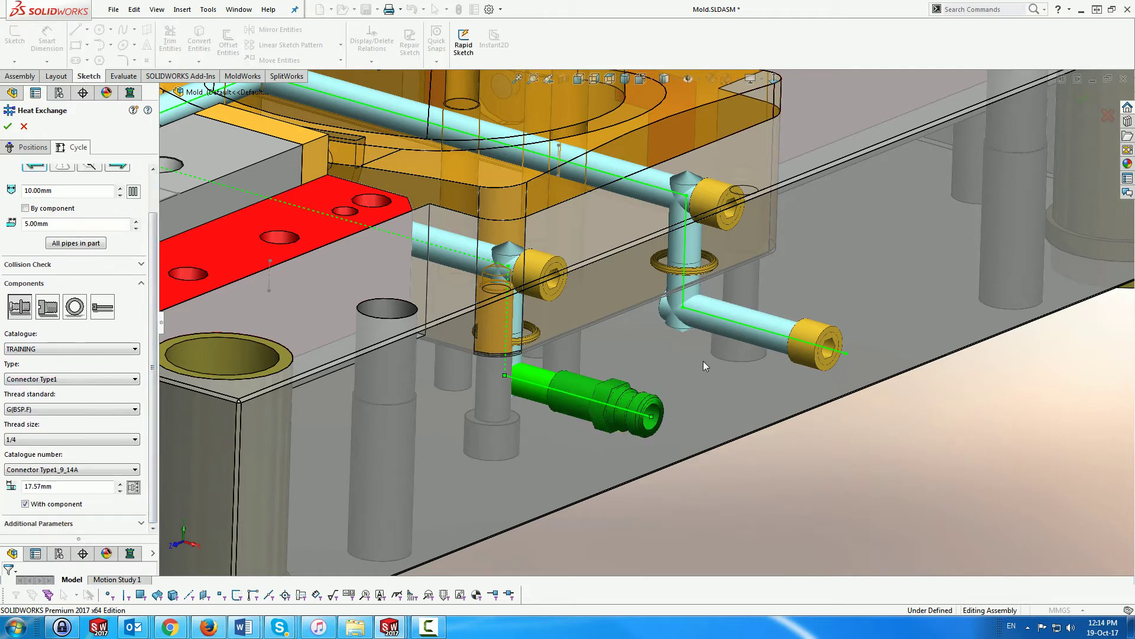
{"action": "left_click", "coordinate": [759, 333]}
{"action": "left_click", "coordinate": [47, 306]}
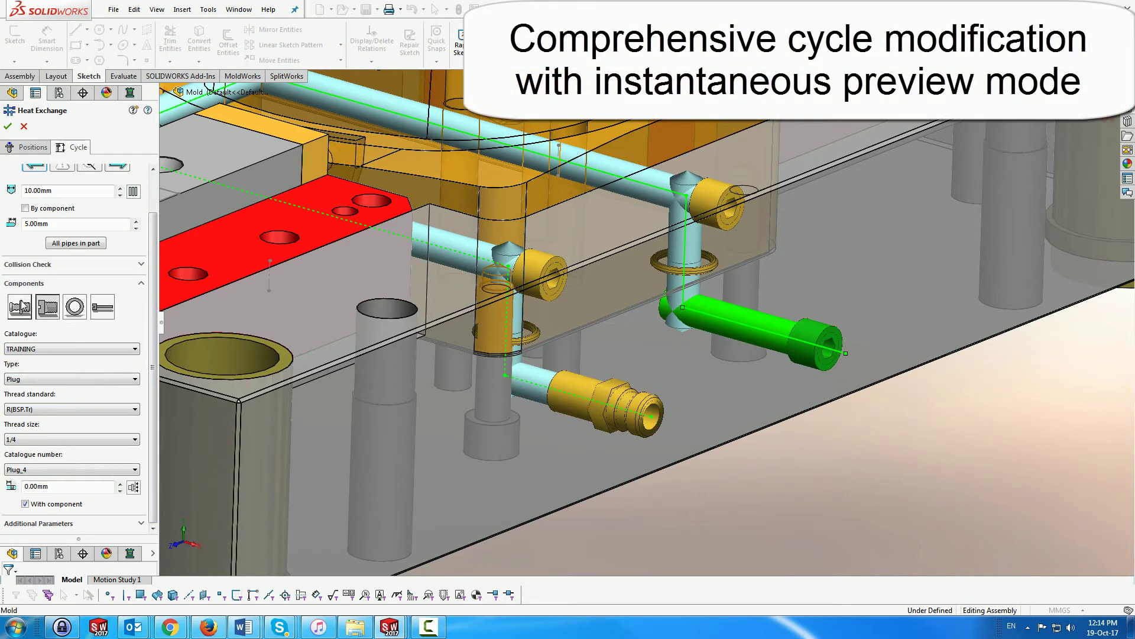
{"action": "left_click", "coordinate": [21, 307]}
{"action": "left_click", "coordinate": [103, 397]}
{"action": "left_click", "coordinate": [71, 421]}
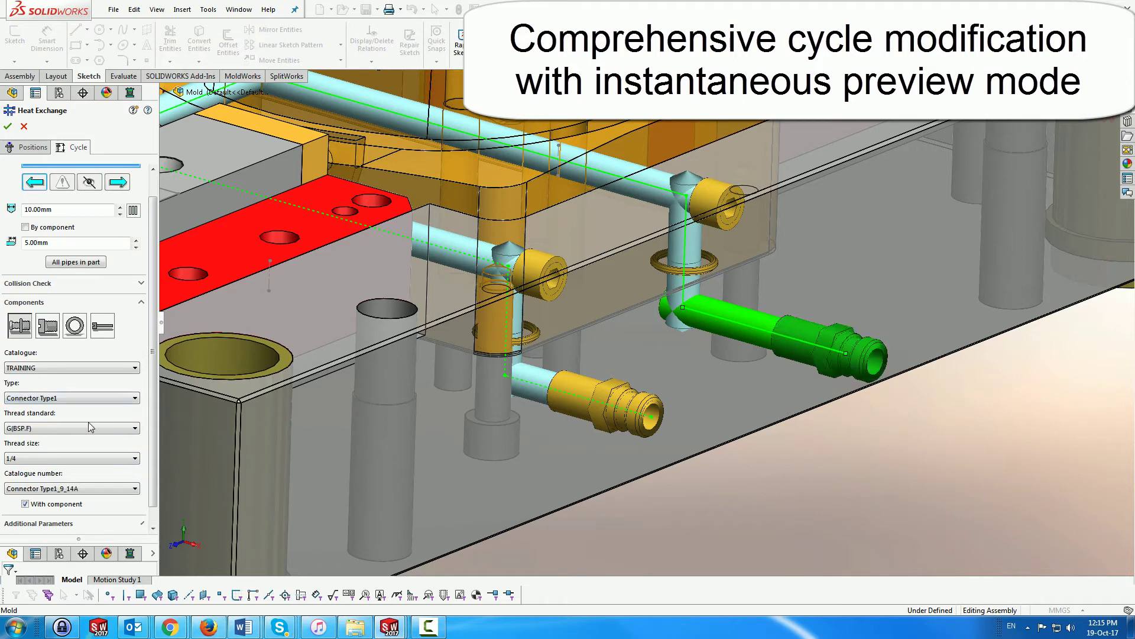
{"action": "left_click", "coordinate": [134, 506]}
{"action": "scroll", "coordinate": [331, 428], "scroll_direction": "up", "scroll_amount": 5}
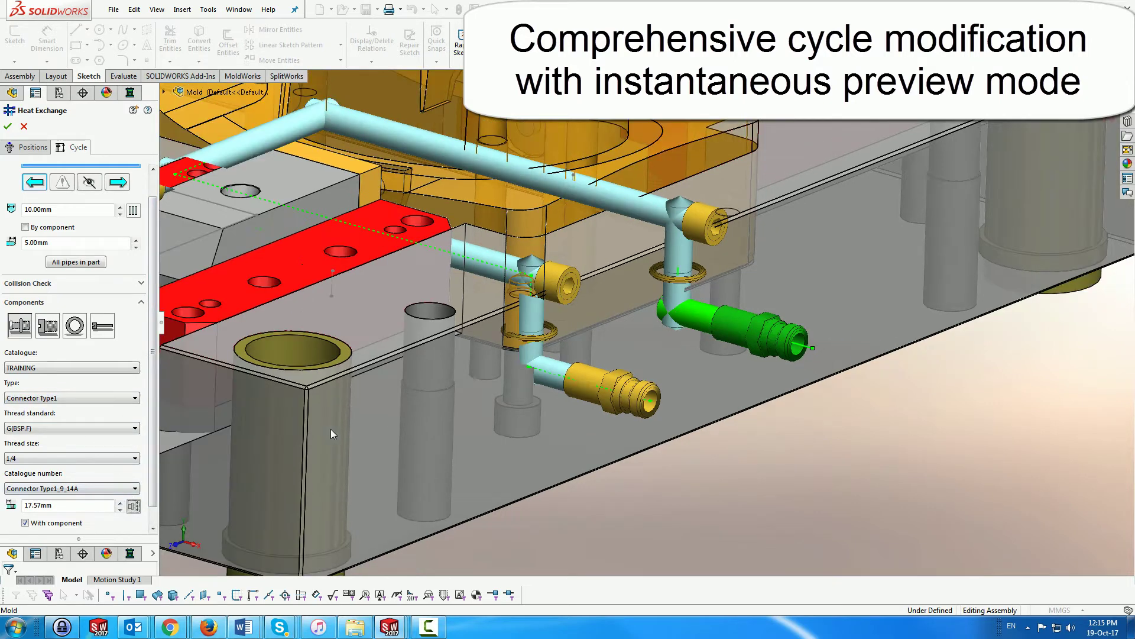
- Set an 8 mm diameter for all pipes in the part and plug the remaining ends
{"action": "left_click", "coordinate": [557, 292]}
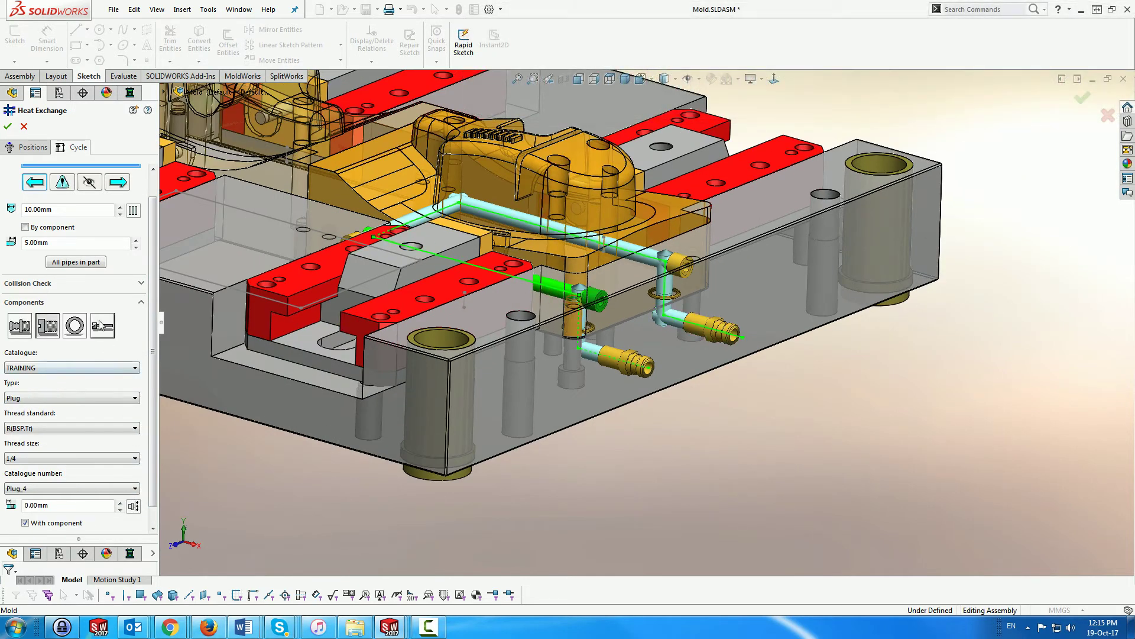
{"action": "type", "text": "8"}
{"action": "key", "text": "Return"}
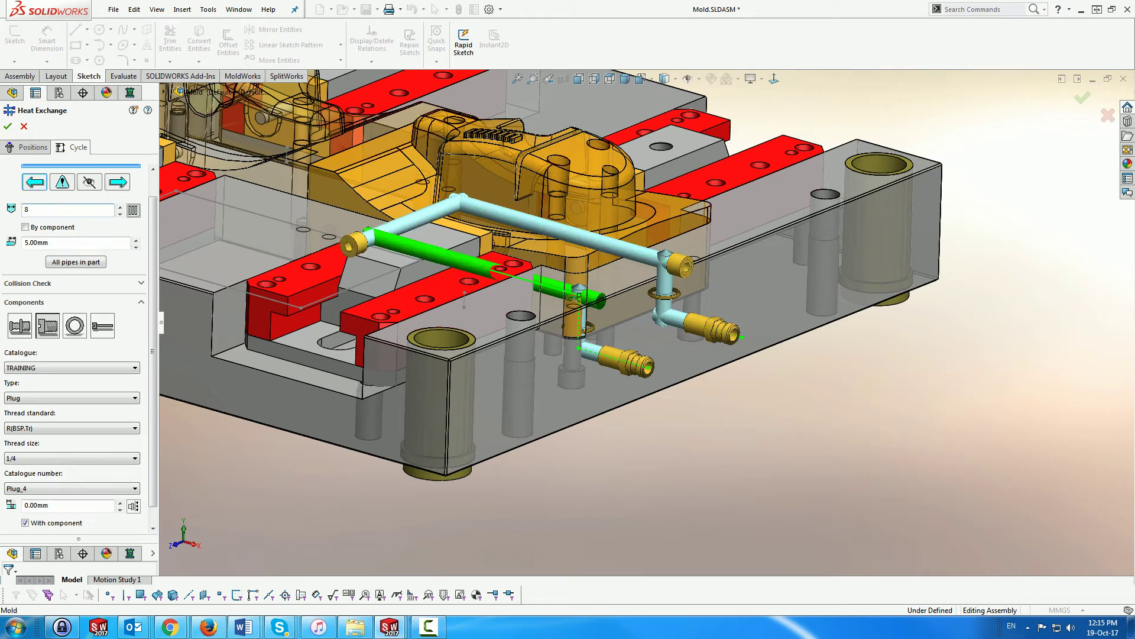
{"action": "left_click", "coordinate": [76, 262]}
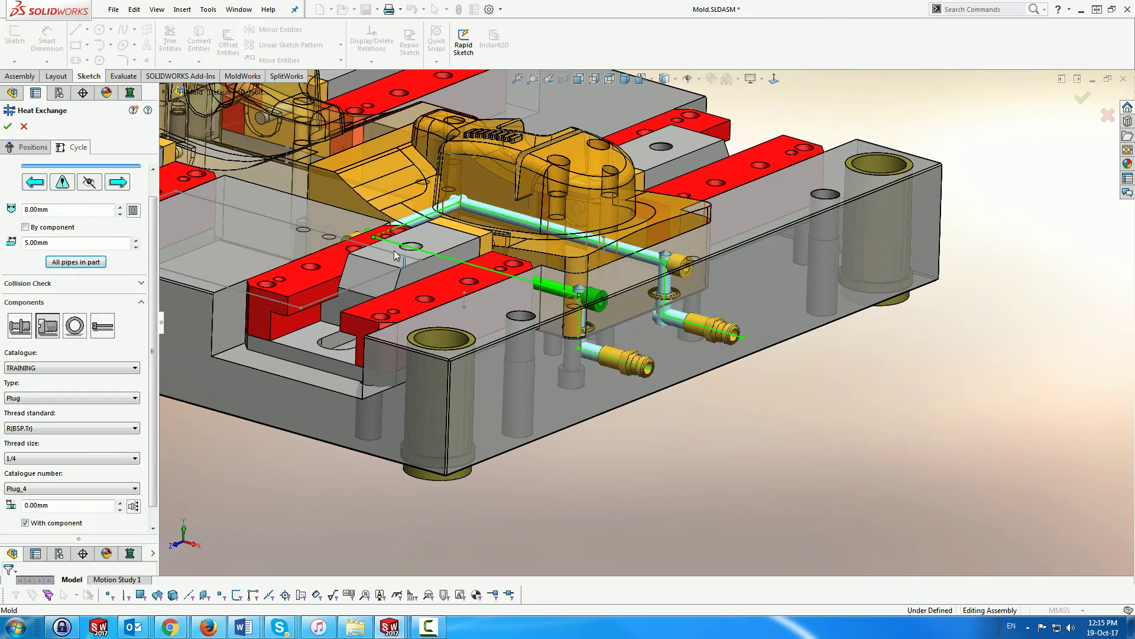
{"action": "scroll", "coordinate": [394, 250], "scroll_direction": "down", "scroll_amount": 5}
{"action": "left_click", "coordinate": [506, 228]}
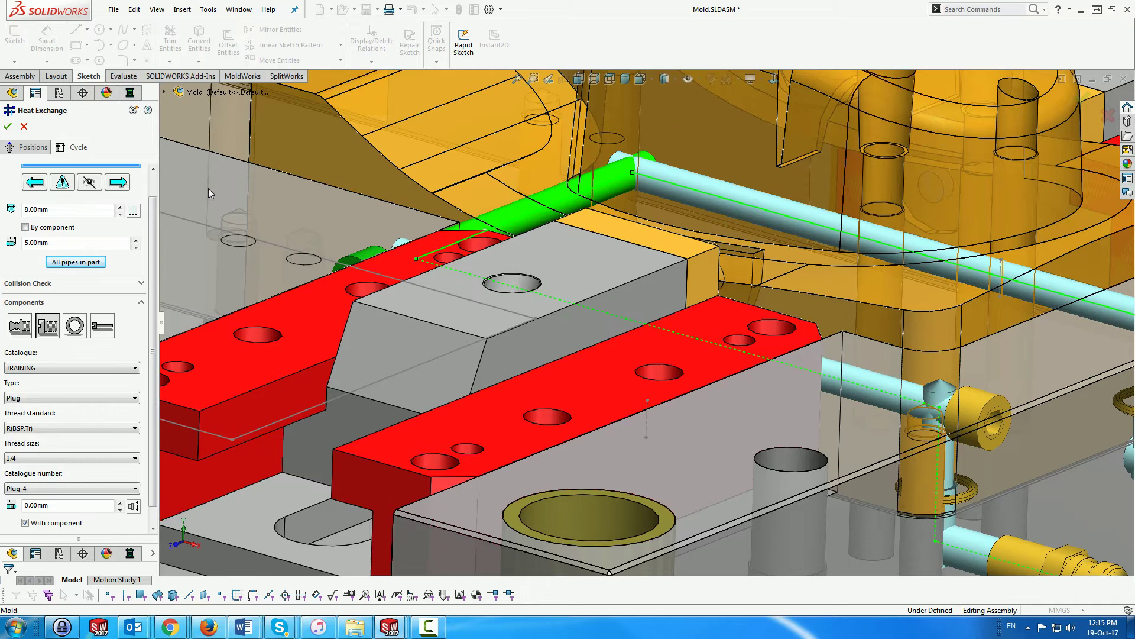
{"action": "key", "text": "ctrl+5"}
{"action": "scroll", "coordinate": [432, 285], "scroll_direction": "down", "scroll_amount": 3}
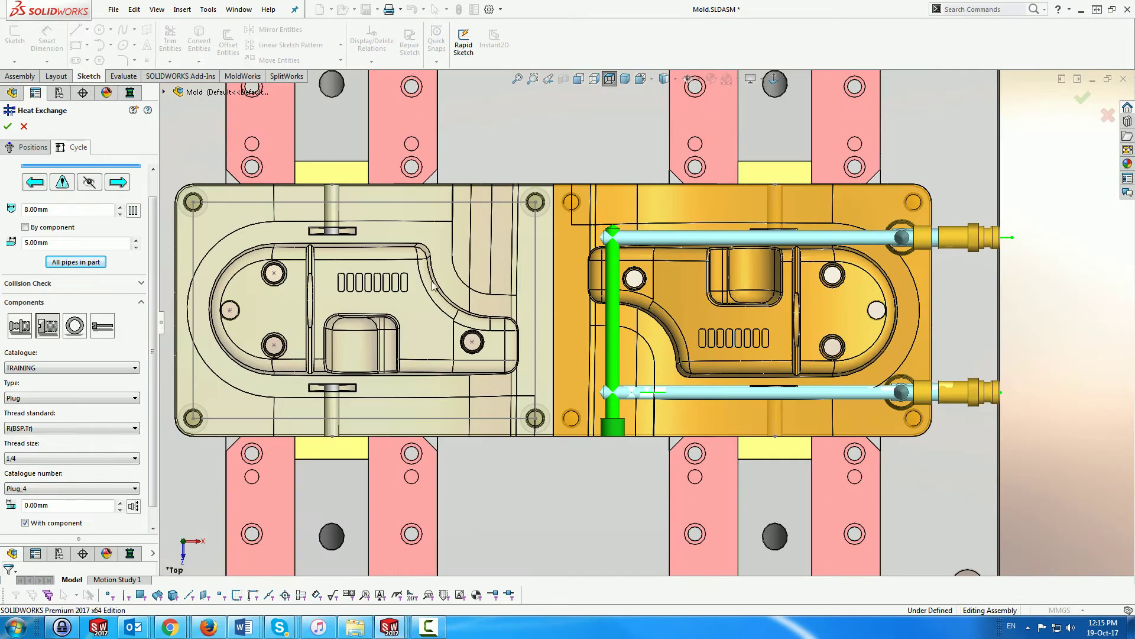
{"action": "left_click", "coordinate": [63, 182]}
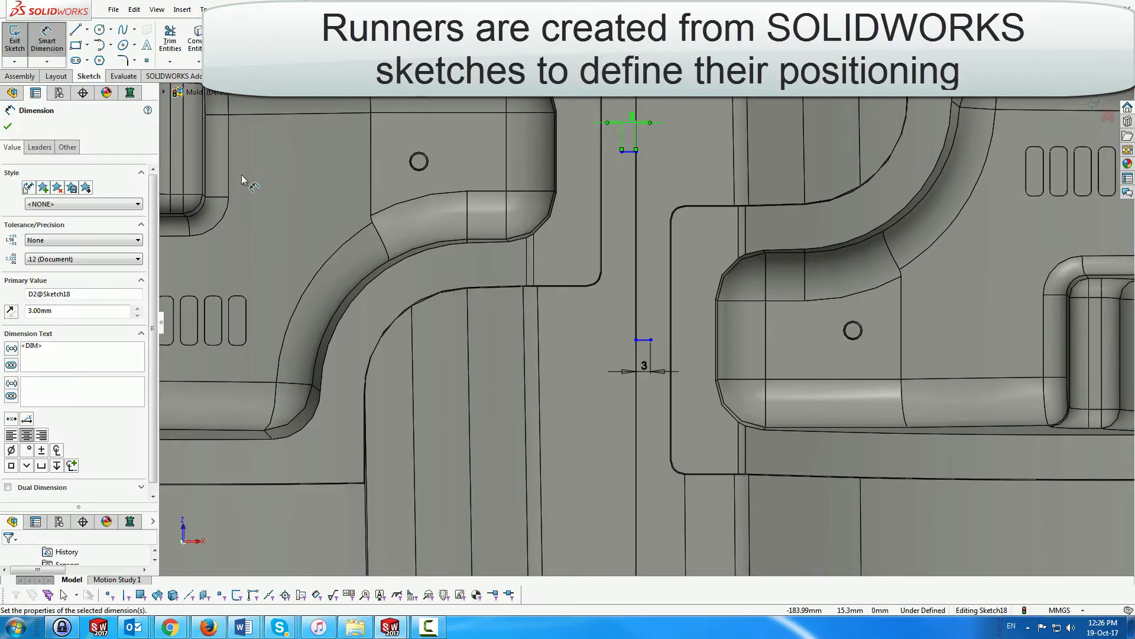
- Create a trapezoidal runner along Sketch18 with a 180° orientation angle
{"action": "key", "text": "Escape"}
{"action": "right_click", "coordinate": [61, 307]}
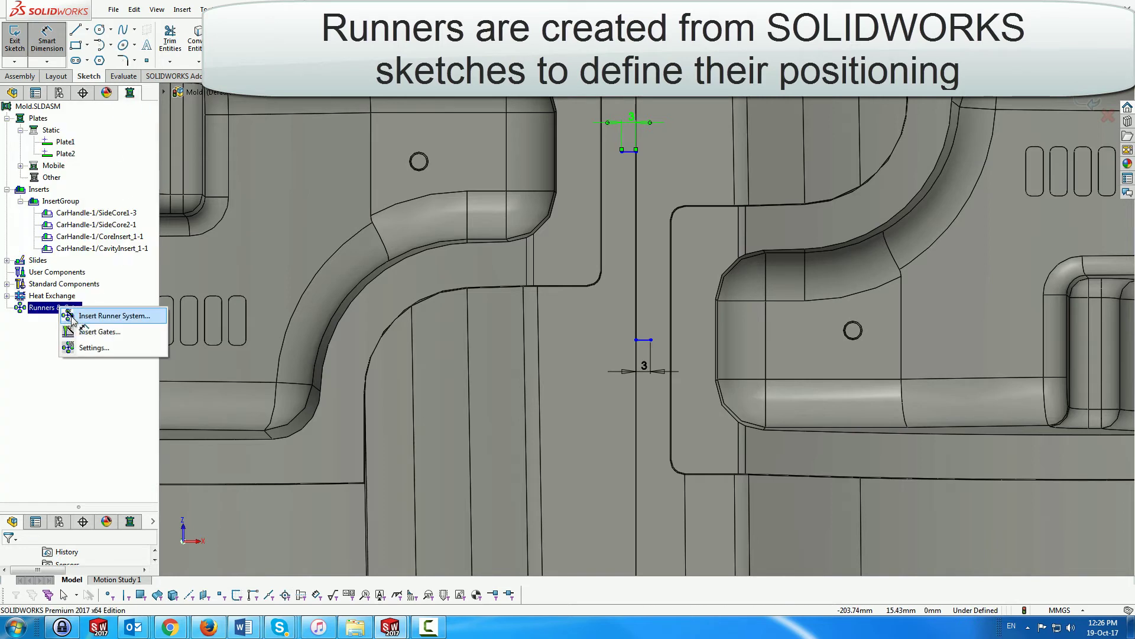
{"action": "left_click", "coordinate": [71, 315]}
{"action": "left_click", "coordinate": [87, 153]}
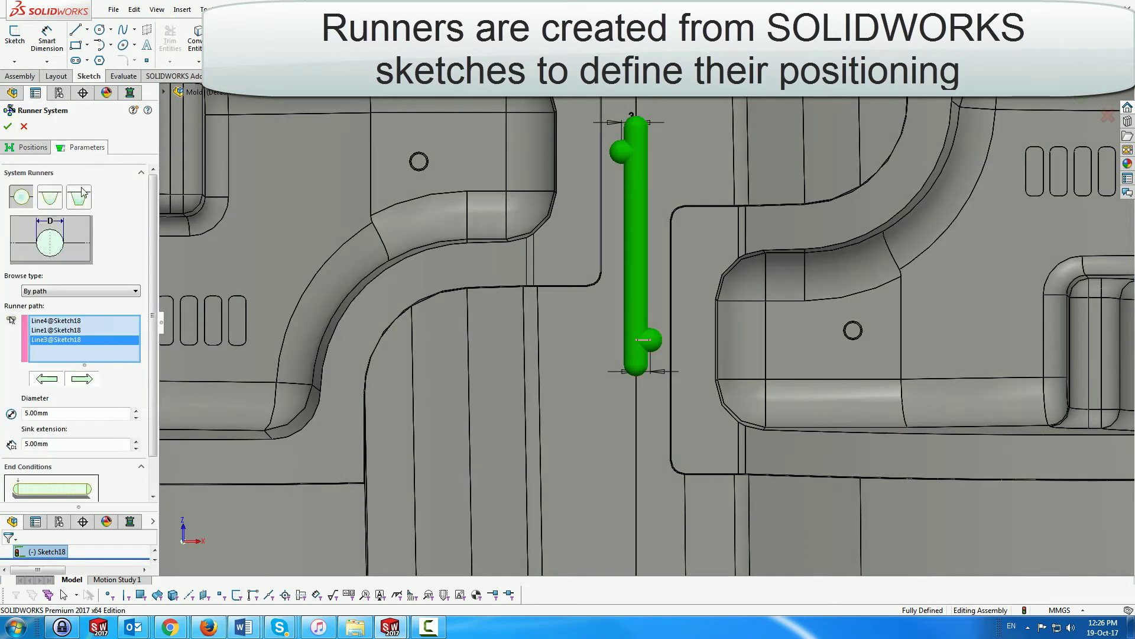
{"action": "left_click", "coordinate": [58, 196]}
{"action": "scroll", "coordinate": [152, 392], "scroll_direction": "down", "scroll_amount": 3}
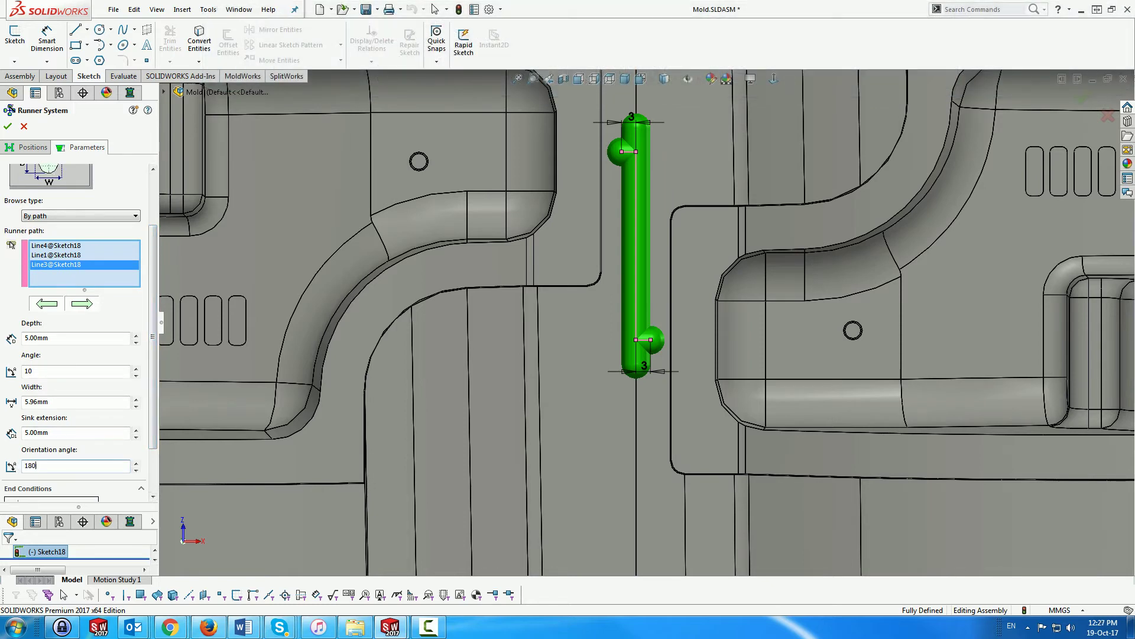
{"action": "key", "text": "Tab"}
{"action": "left_click", "coordinate": [7, 126]}
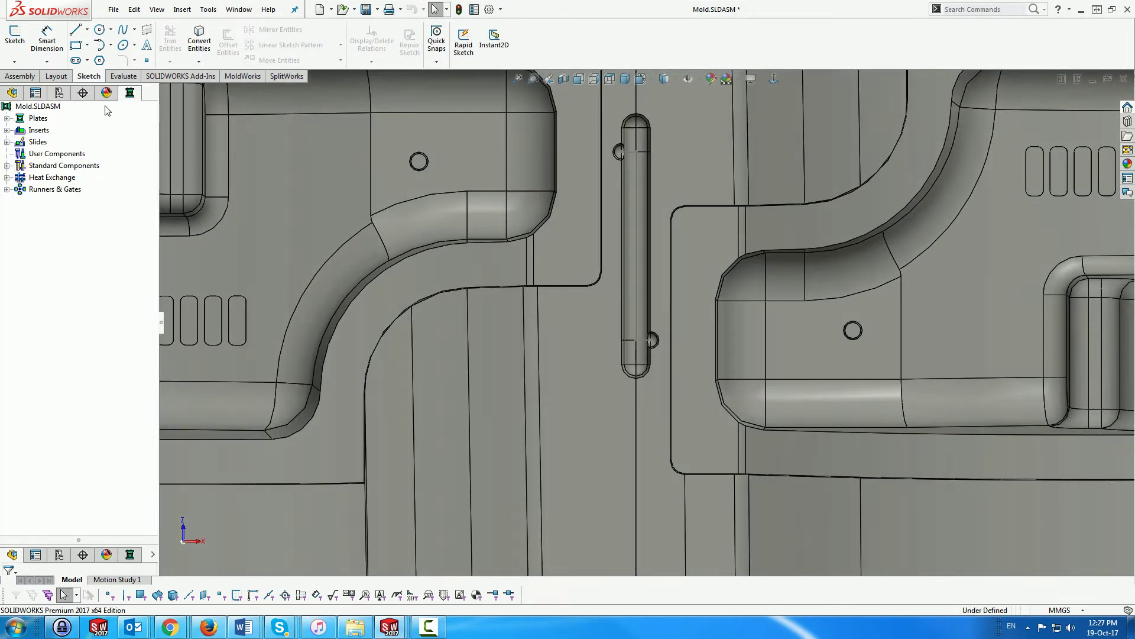
{"action": "scroll", "coordinate": [647, 174], "scroll_direction": "down", "scroll_amount": 5}
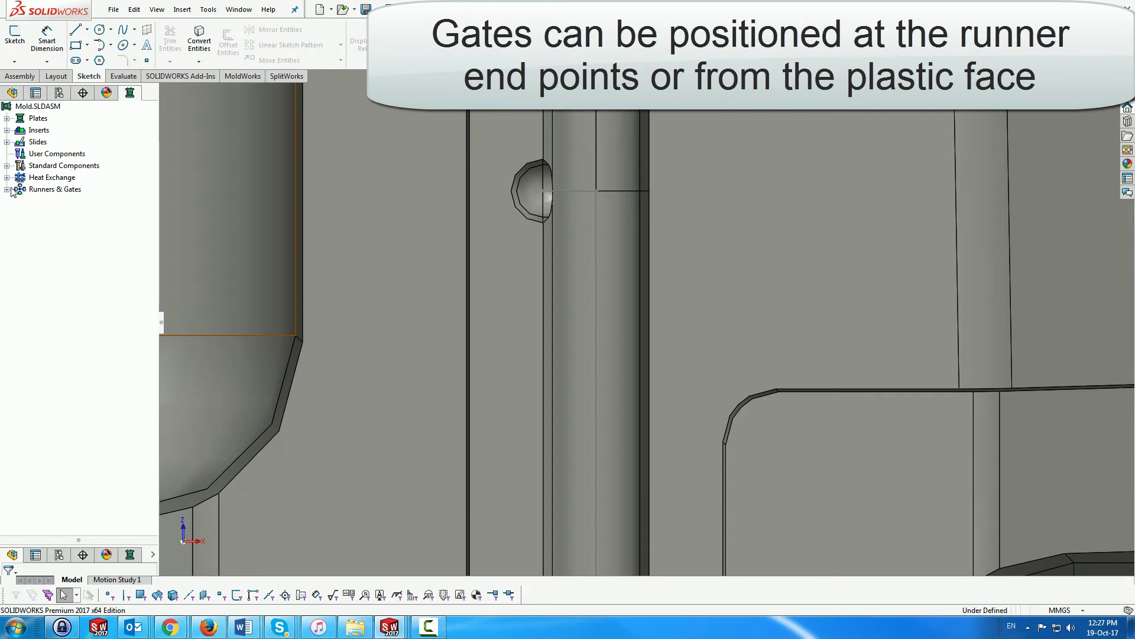
- Insert a gate at Point5 of Sketch18, reaching the cavity insert face
{"action": "right_click", "coordinate": [50, 202]}
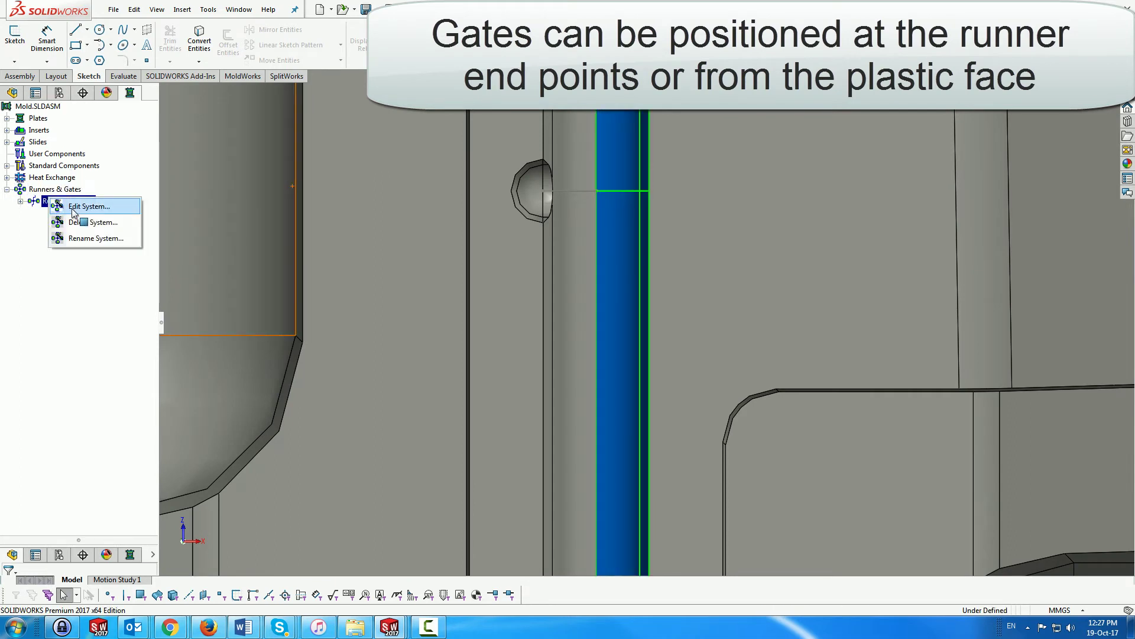
{"action": "right_click", "coordinate": [55, 189]}
{"action": "left_click", "coordinate": [89, 230]}
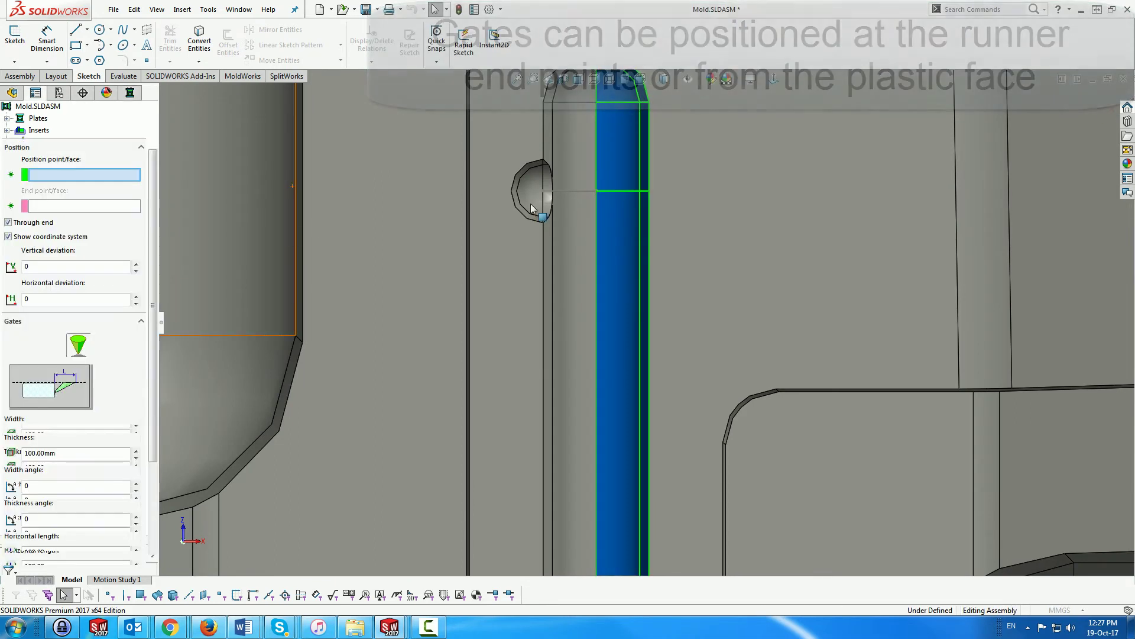
{"action": "left_click", "coordinate": [544, 192]}
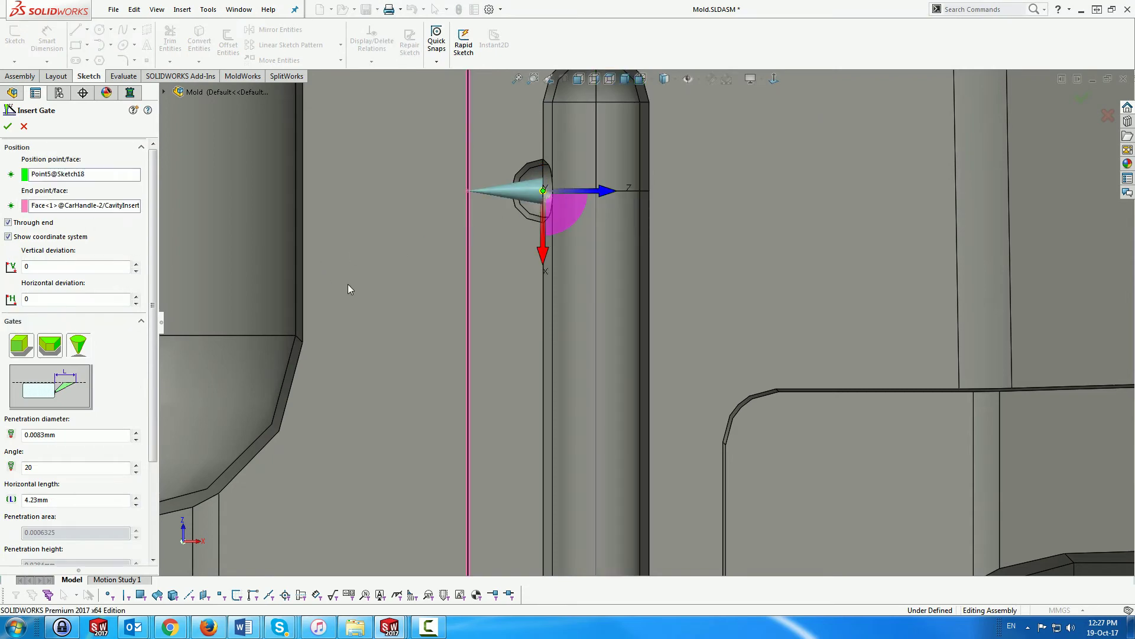
{"action": "middle_click_drag", "start_coordinate": [348, 286], "coordinate": [386, 142]}
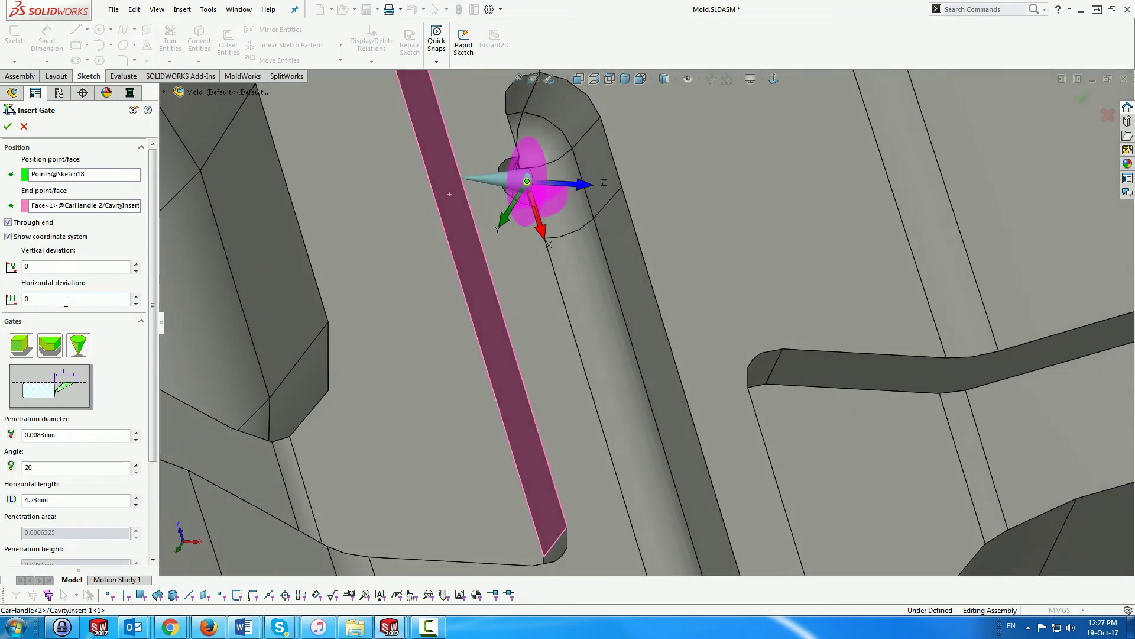
{"action": "key", "text": "Return"}
{"action": "scroll", "coordinate": [394, 309], "scroll_direction": "down", "scroll_amount": 3}
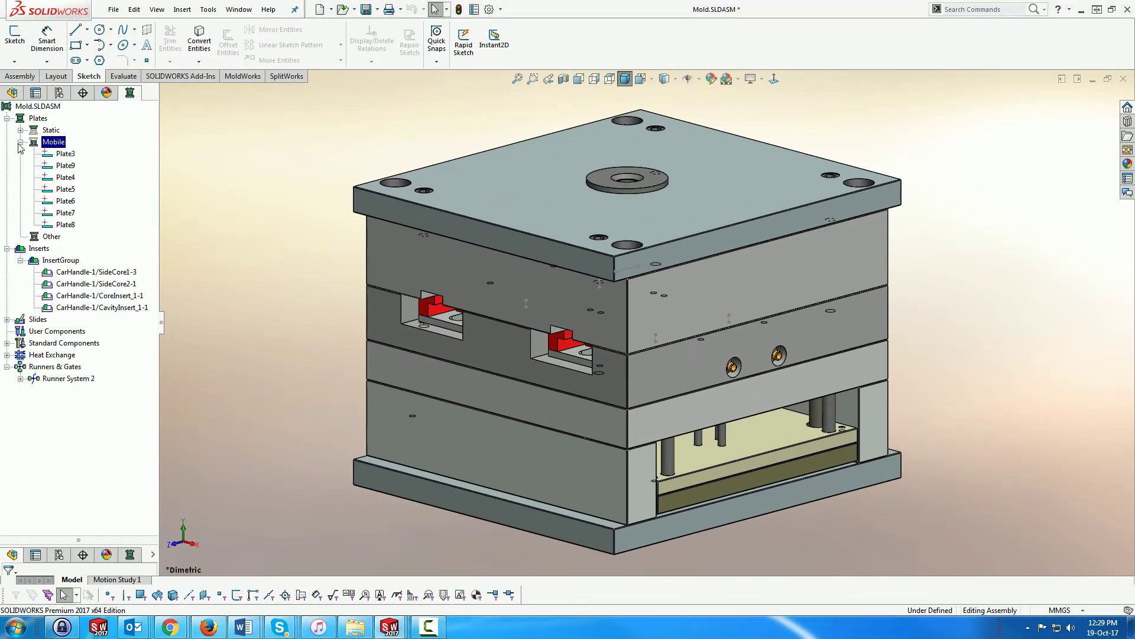
- Open Sketch14, the cap screw layout sketch, for editing from a Plate3 screw
{"action": "left_click", "coordinate": [65, 154]}
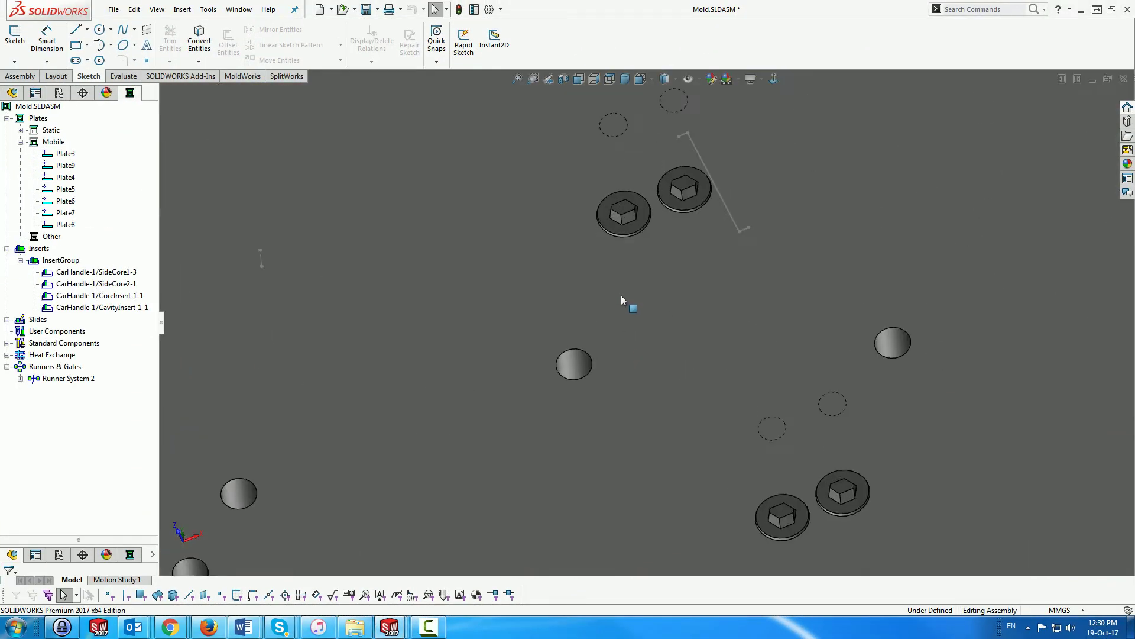
{"action": "left_click", "coordinate": [643, 224]}
{"action": "right_click", "coordinate": [89, 412]}
{"action": "left_click", "coordinate": [136, 458]}
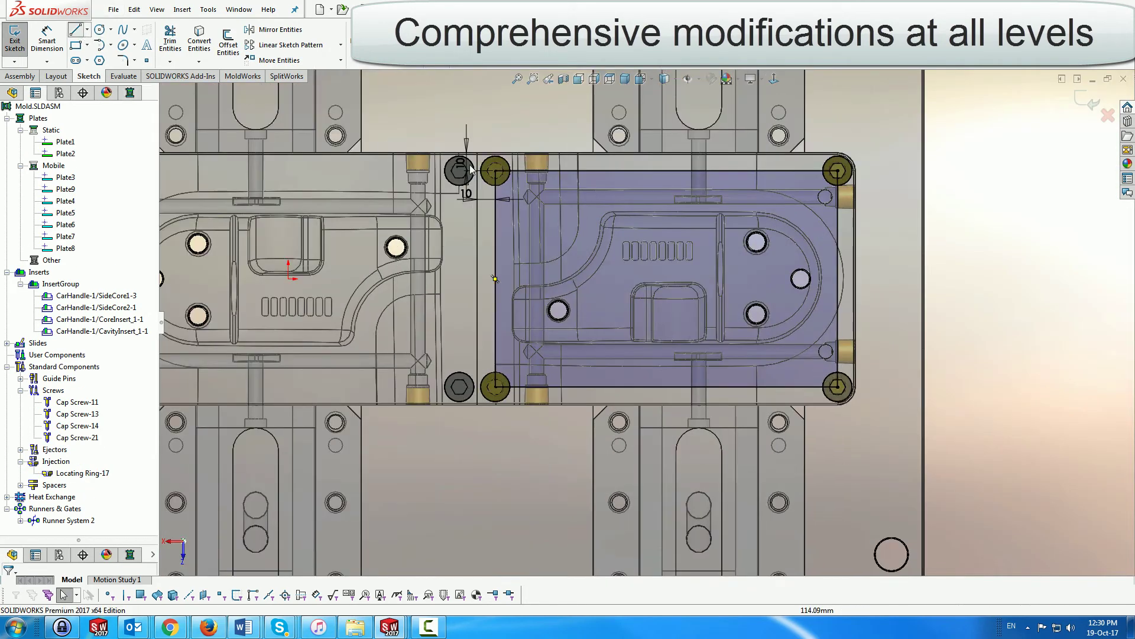
- Draw a vertical line across the cavity insert to add a middle pair of SC12-40 screws
{"action": "left_click", "coordinate": [666, 170]}
{"action": "left_click", "coordinate": [667, 387]}
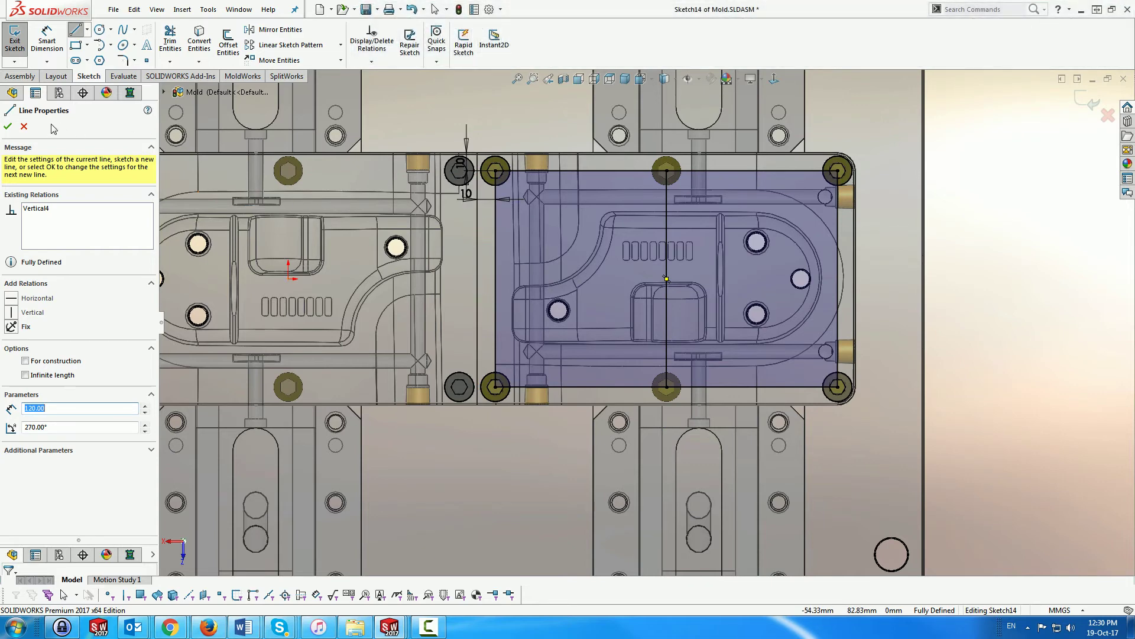
{"action": "key", "text": "Escape"}
{"action": "key", "text": "Escape"}
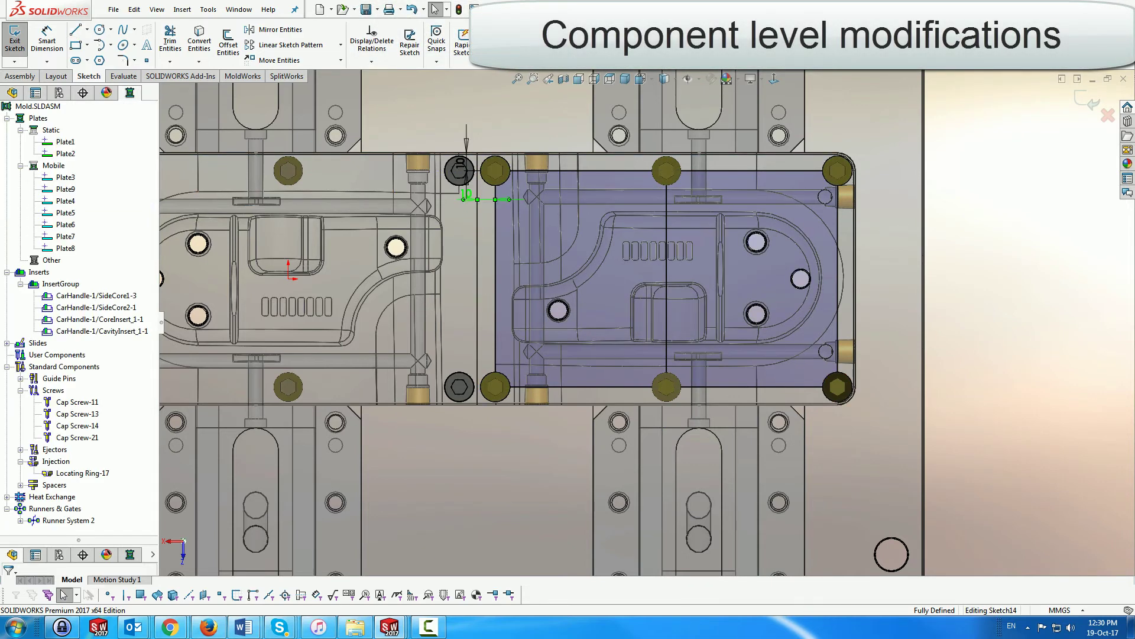
{"action": "left_click", "coordinate": [467, 193]}
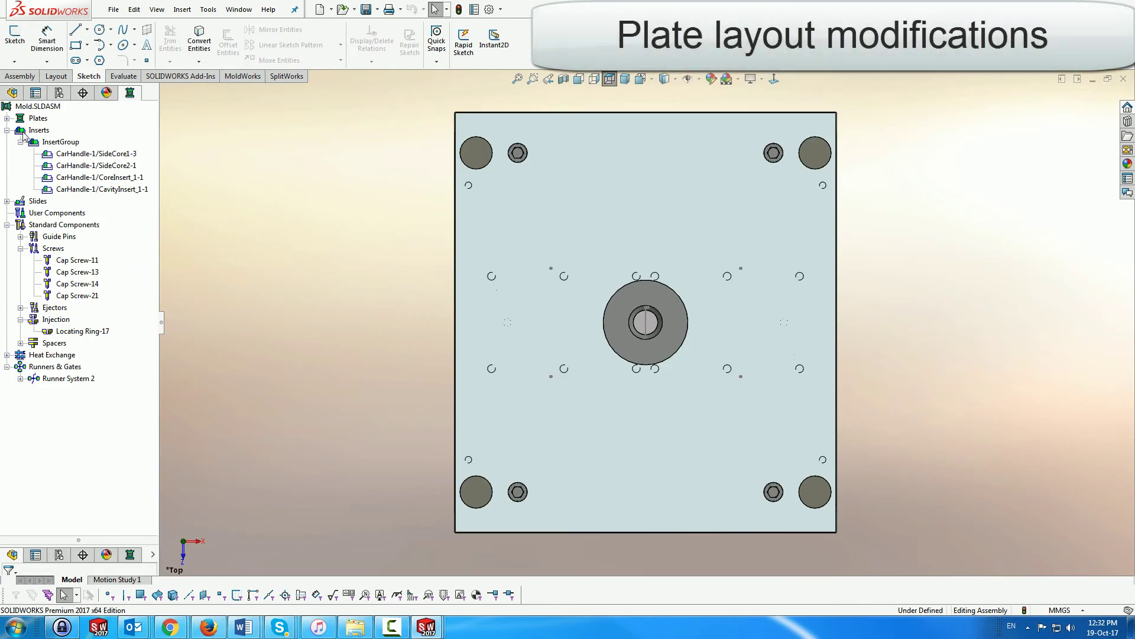
{"action": "scroll", "coordinate": [151, 501], "scroll_direction": "down", "scroll_amount": 10}
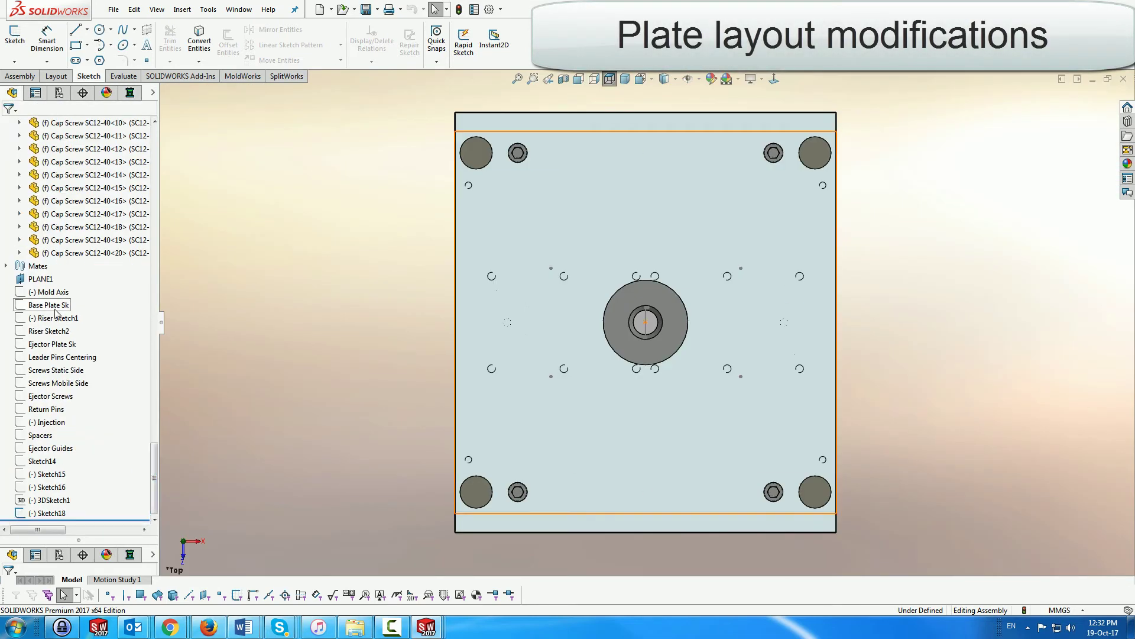
- Change Base Plate Sk's 496 mm width to 596, then raise the cooling point X to 159.639
{"action": "right_click", "coordinate": [56, 313]}
{"action": "left_click", "coordinate": [66, 299]}
{"action": "scroll", "coordinate": [645, 323], "scroll_direction": "down", "scroll_amount": 2}
{"action": "left_click", "coordinate": [702, 485]}
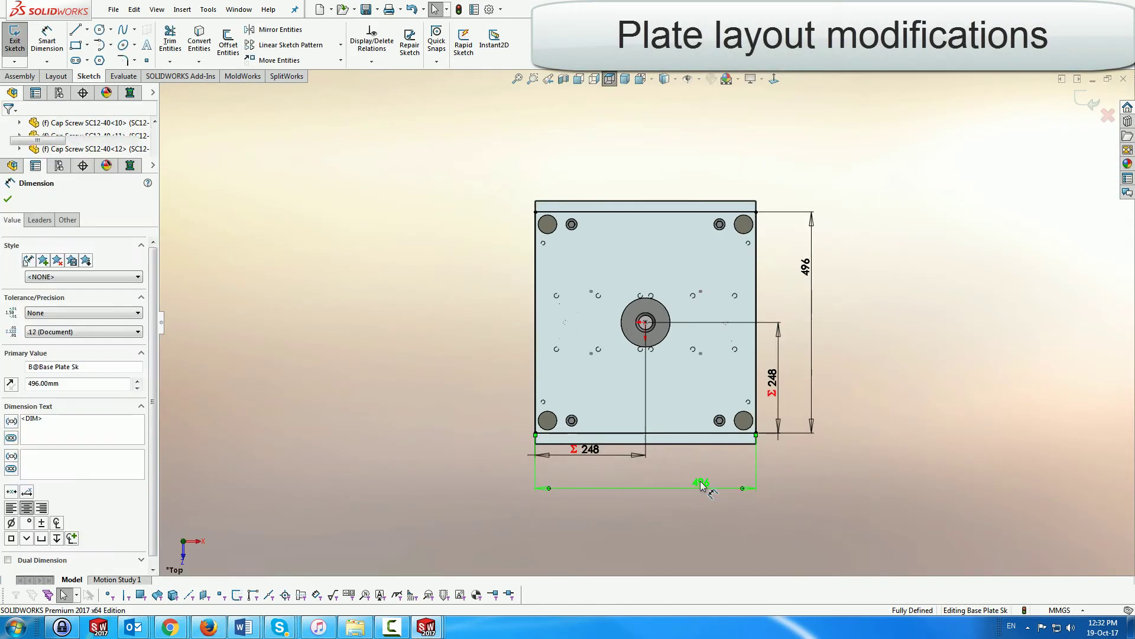
{"action": "double_click", "coordinate": [702, 485]}
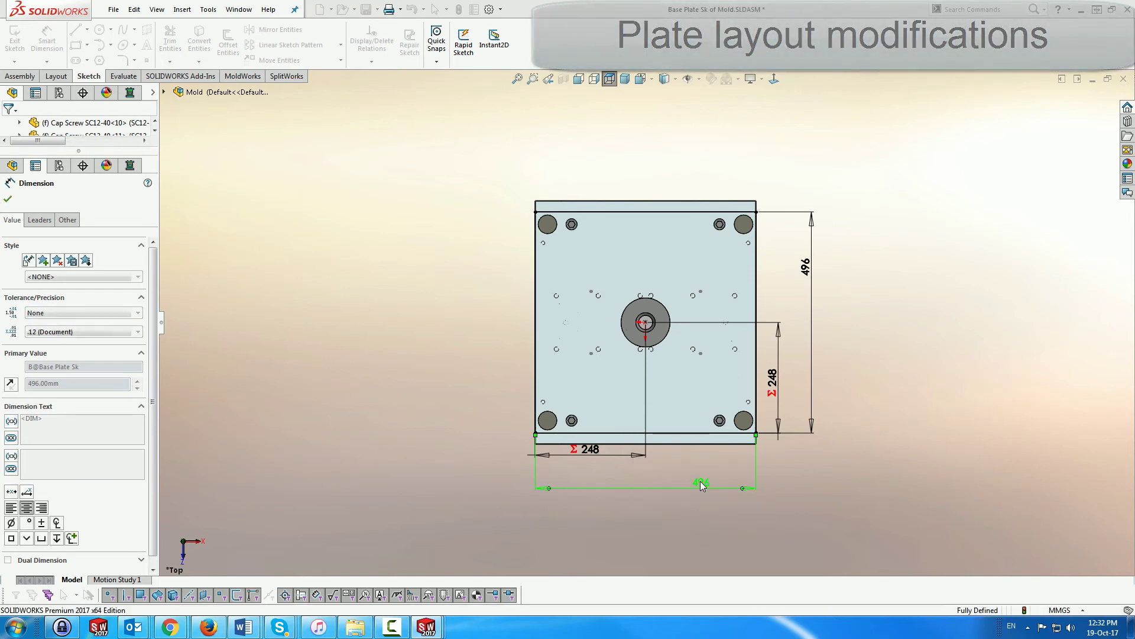
{"action": "type", "text": "596"}
{"action": "key", "text": "Return"}
{"action": "left_click", "coordinate": [1075, 110]}
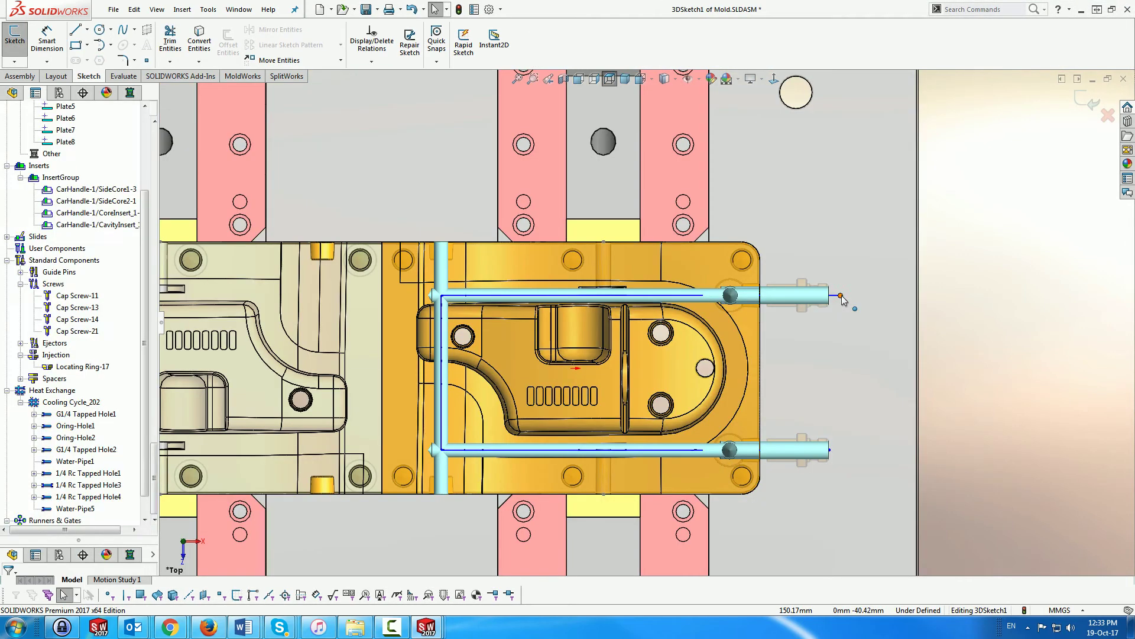
{"action": "left_click", "coordinate": [145, 284]}
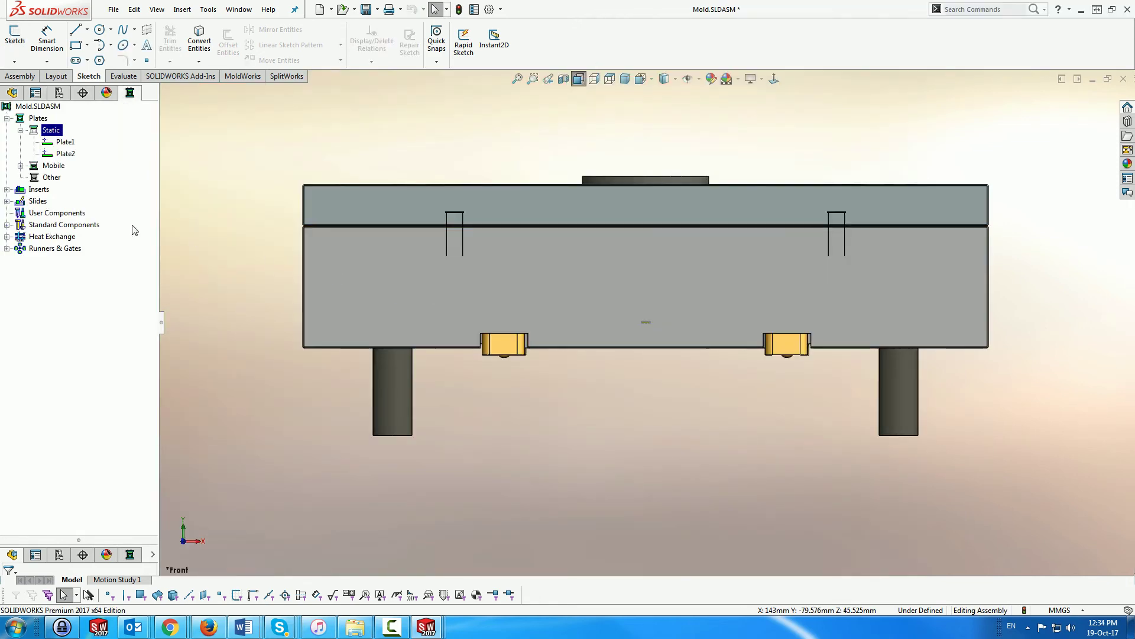
- Add 96 mm wide, 106 mm thick standard plates referencing Plate2-1, then close the plate settings
{"action": "right_click", "coordinate": [35, 119]}
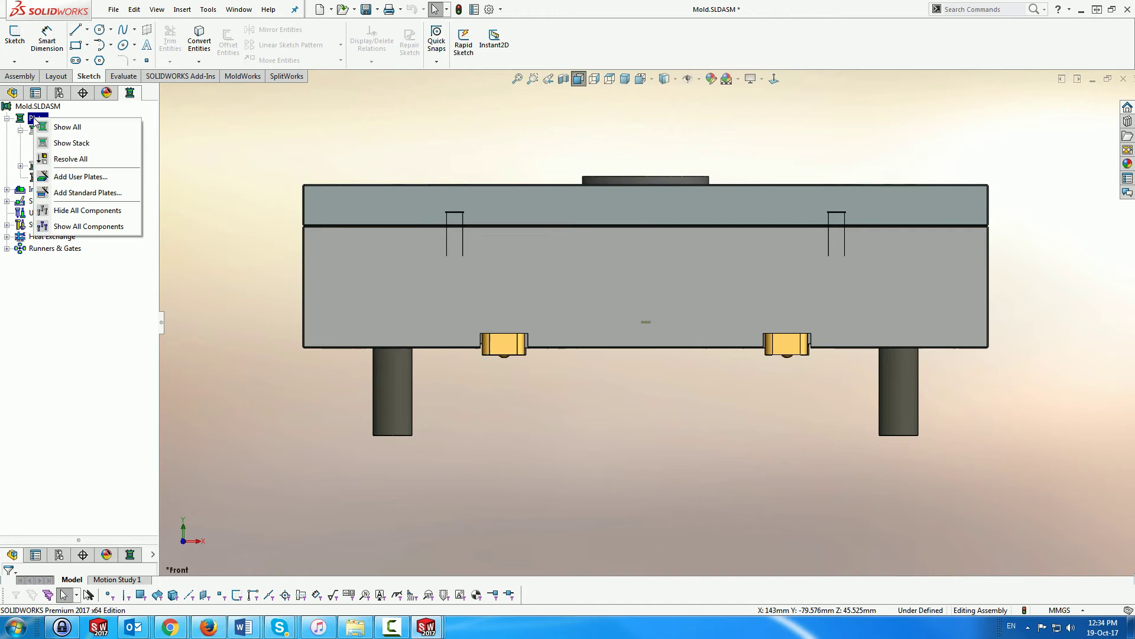
{"action": "left_click", "coordinate": [88, 192]}
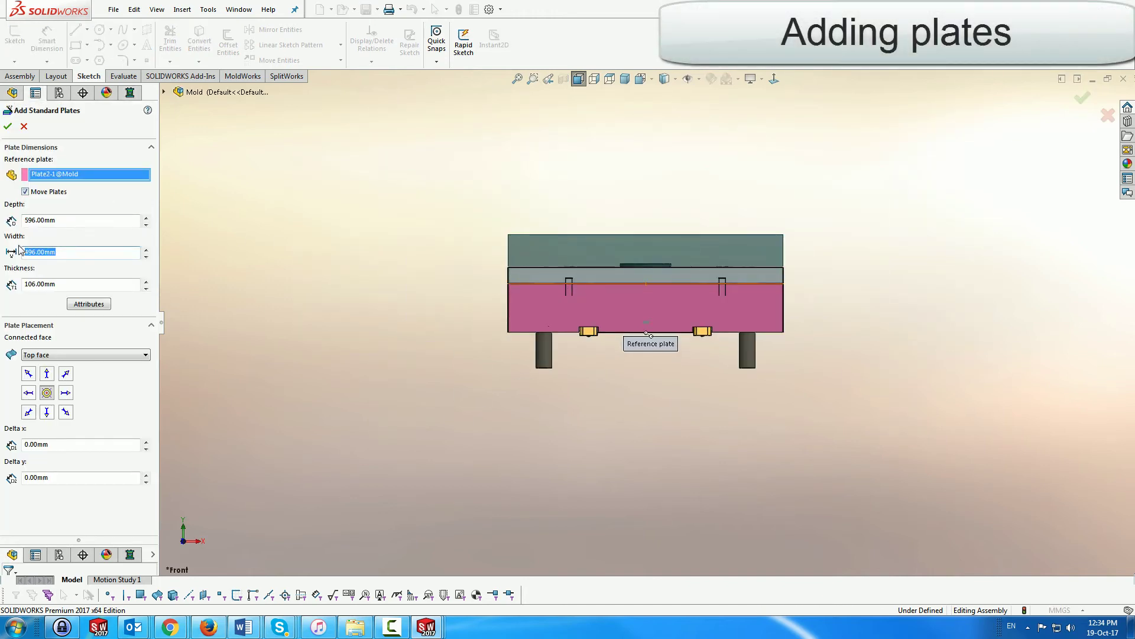
{"action": "type", "text": "6"}
{"action": "key", "text": "Tab"}
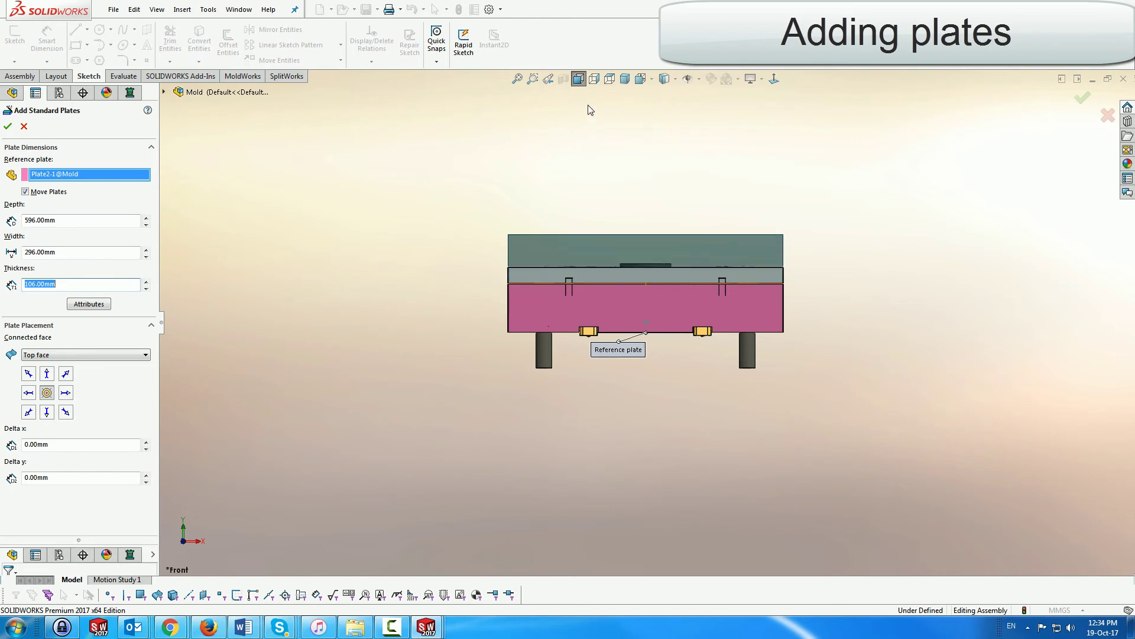
{"action": "left_click", "coordinate": [597, 80]}
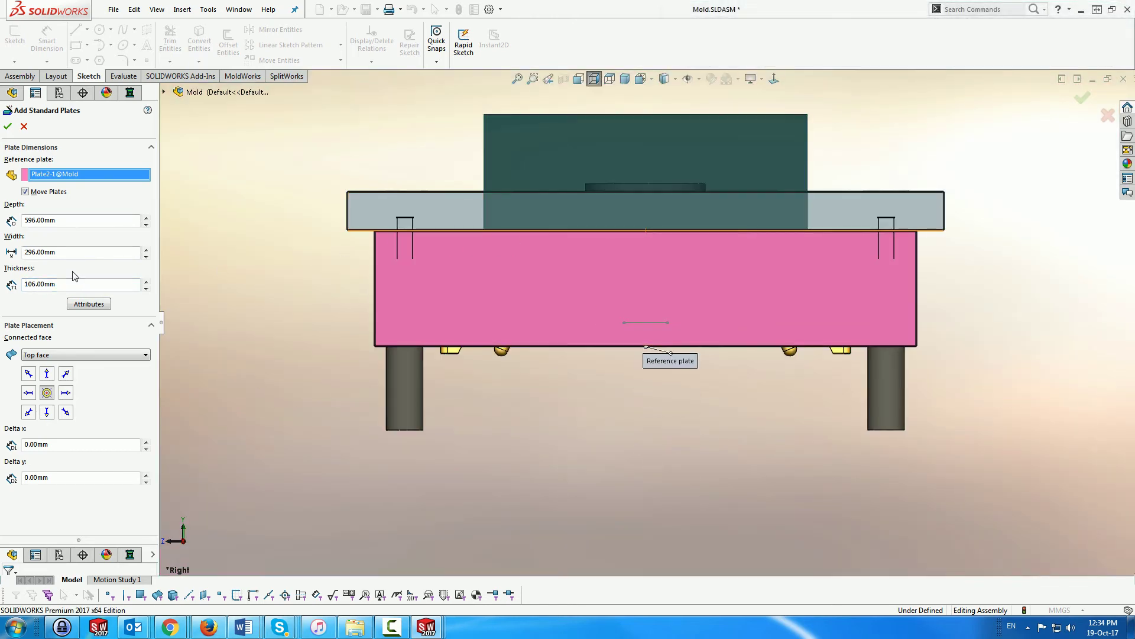
{"action": "type", "text": "9"}
{"action": "key", "text": "Return"}
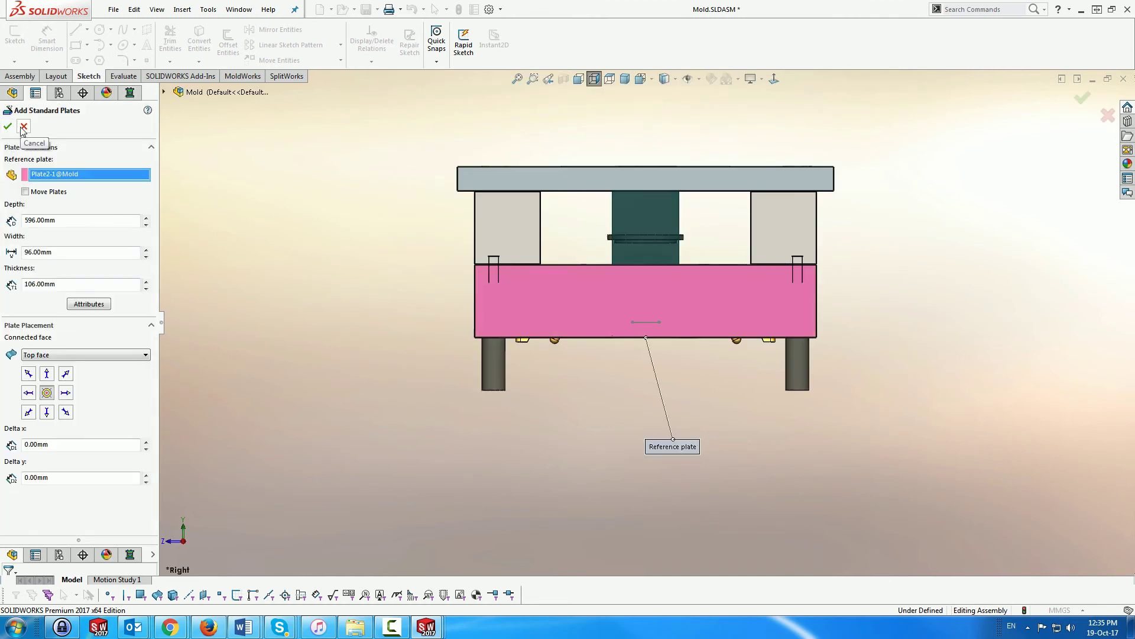
{"action": "left_click", "coordinate": [24, 127]}
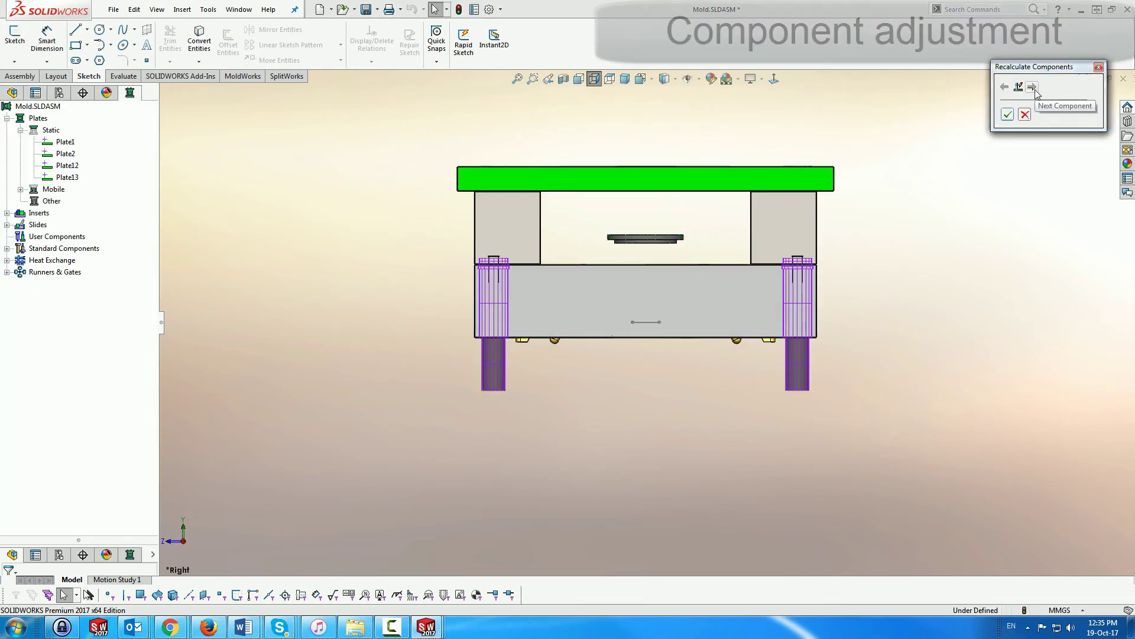
- Finish recalculating the leader pins, cap screws and holes, then show the plates transparent at an angle
{"action": "left_click", "coordinate": [1033, 89]}
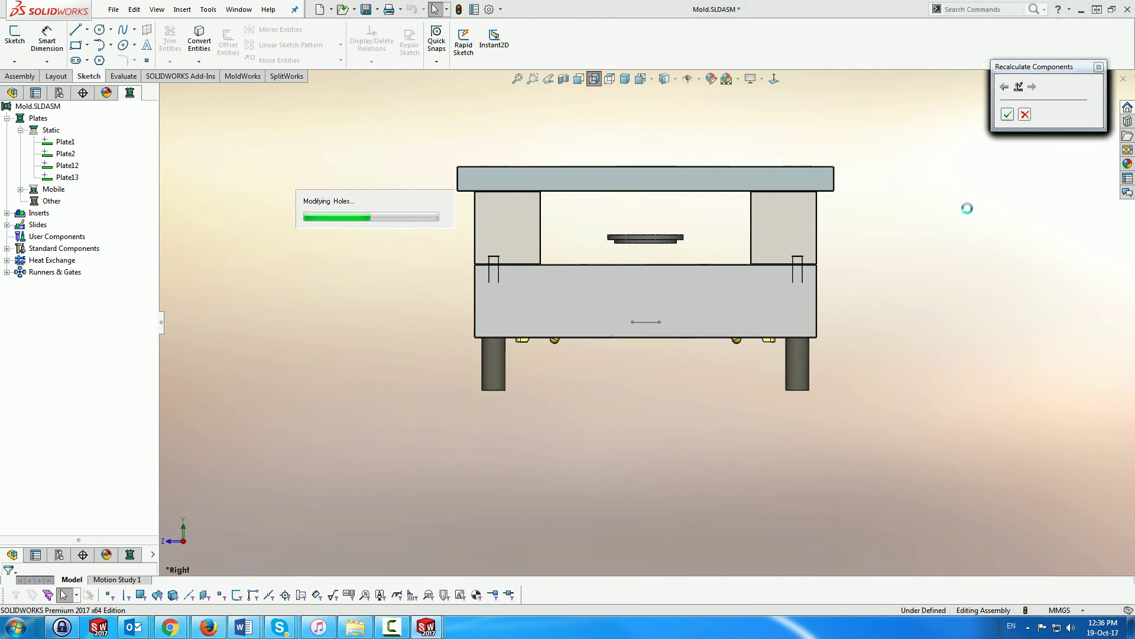
{"action": "left_click", "coordinate": [80, 151]}
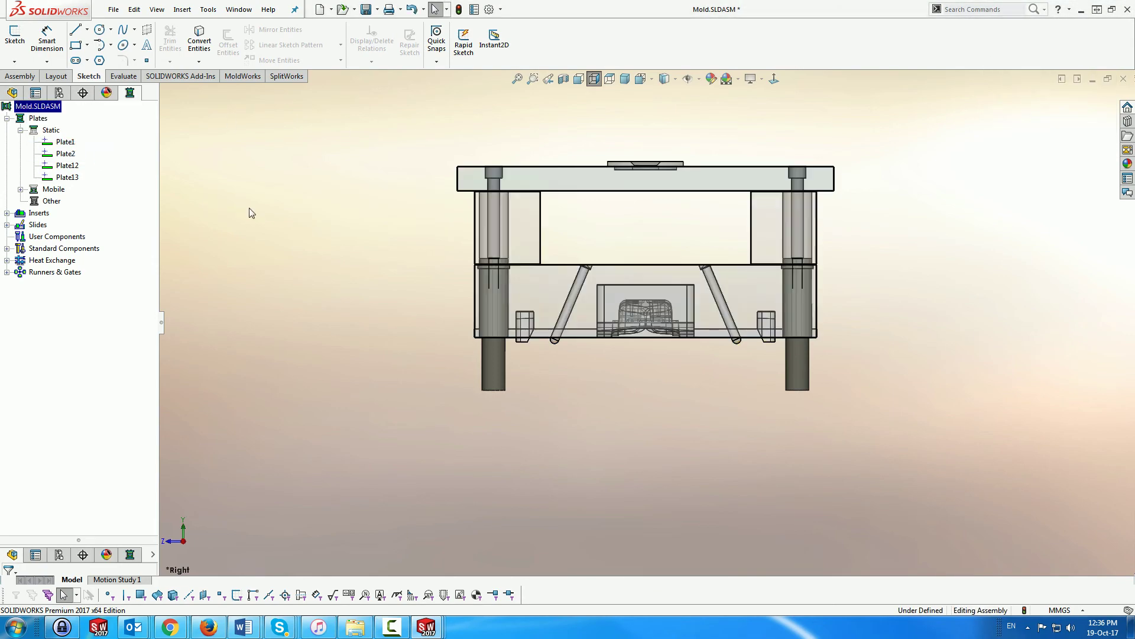
{"action": "middle_click_drag", "start_coordinate": [248, 213], "coordinate": [250, 239]}
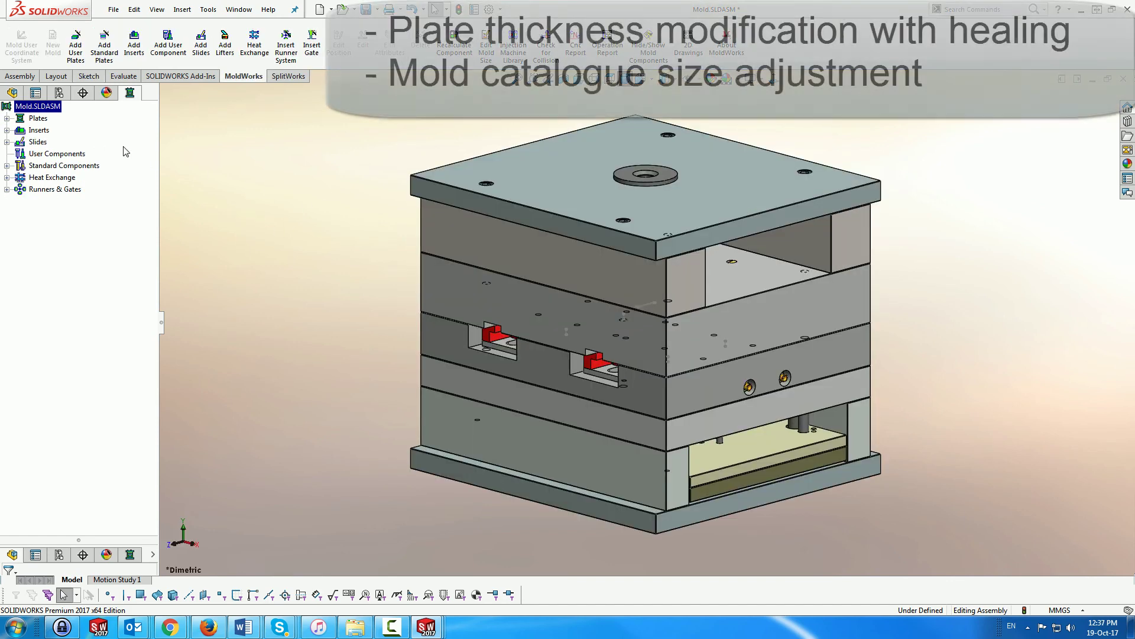
{"action": "left_click", "coordinate": [95, 148]}
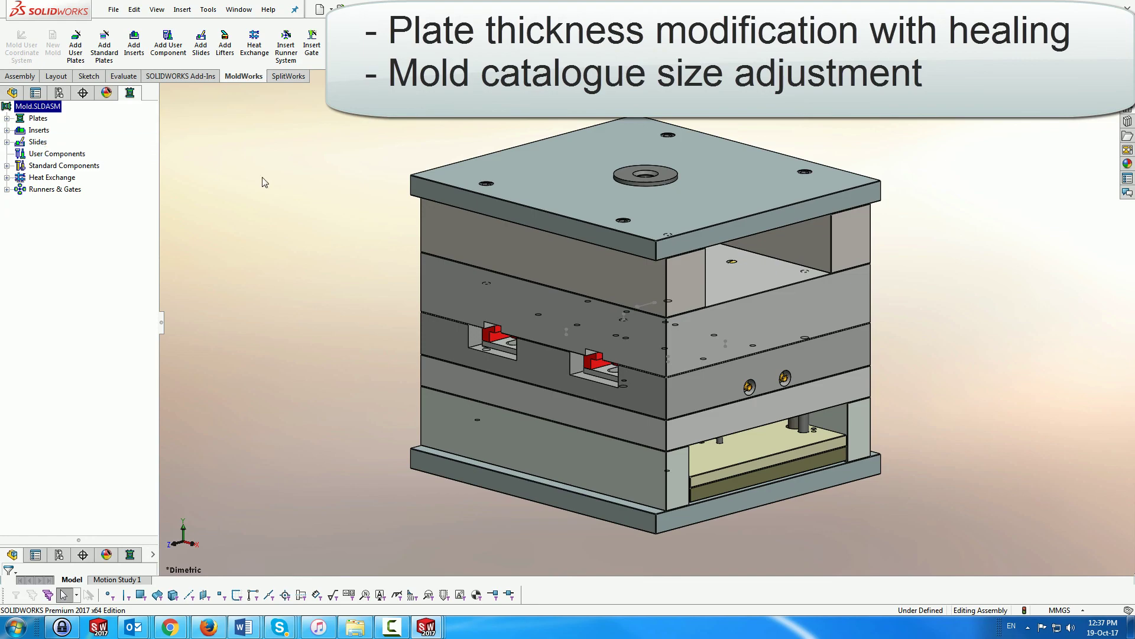
{"action": "middle_click_drag", "start_coordinate": [257, 141], "coordinate": [222, 156]}
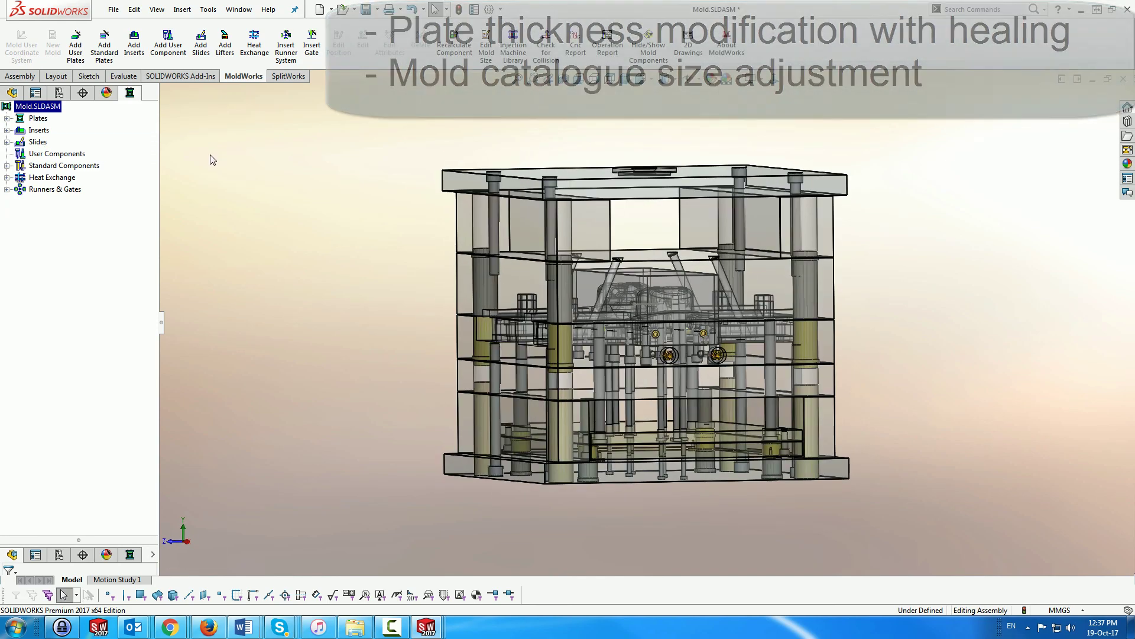
{"action": "right_click", "coordinate": [54, 107]}
{"action": "left_click", "coordinate": [94, 148]}
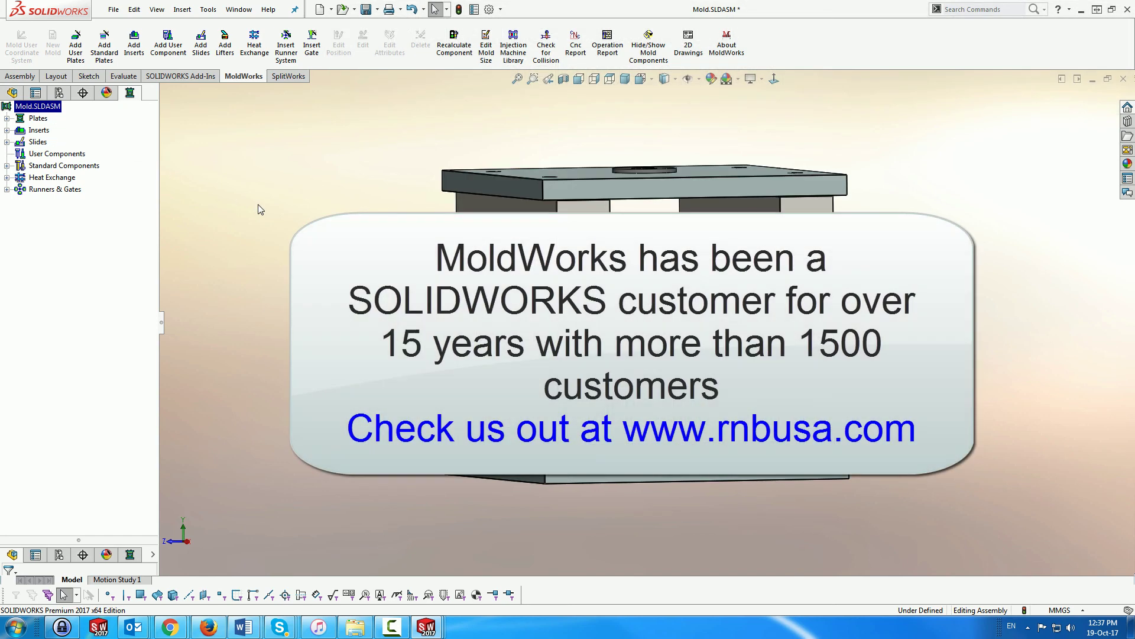